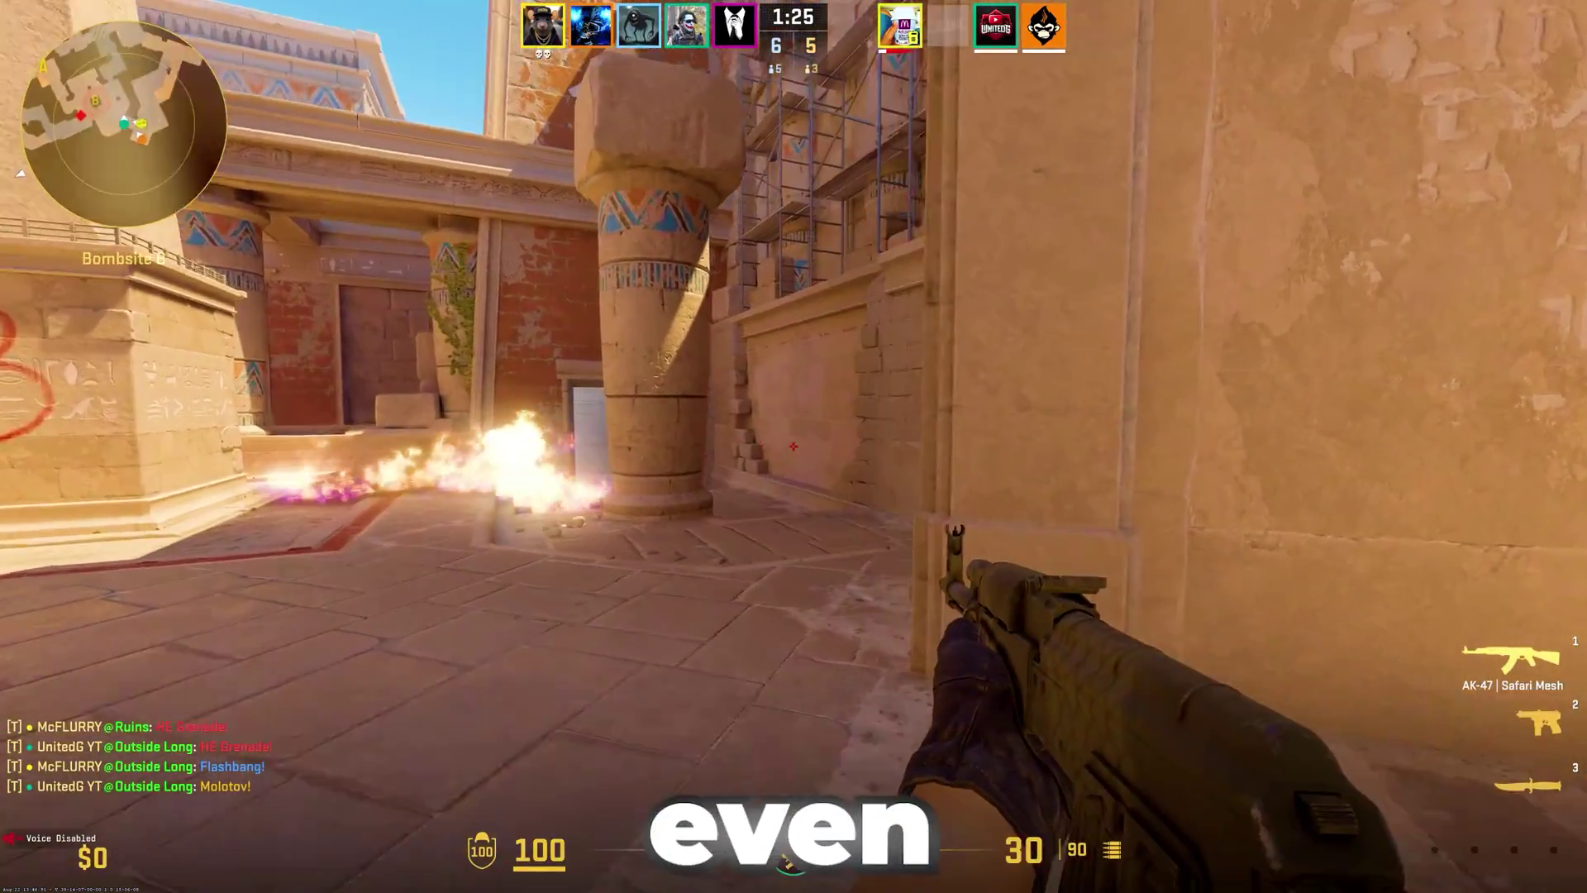
Boost Counter-Strike 2 from its card on the GearUP Booster Home tab
{"action": "key", "text": "w"}
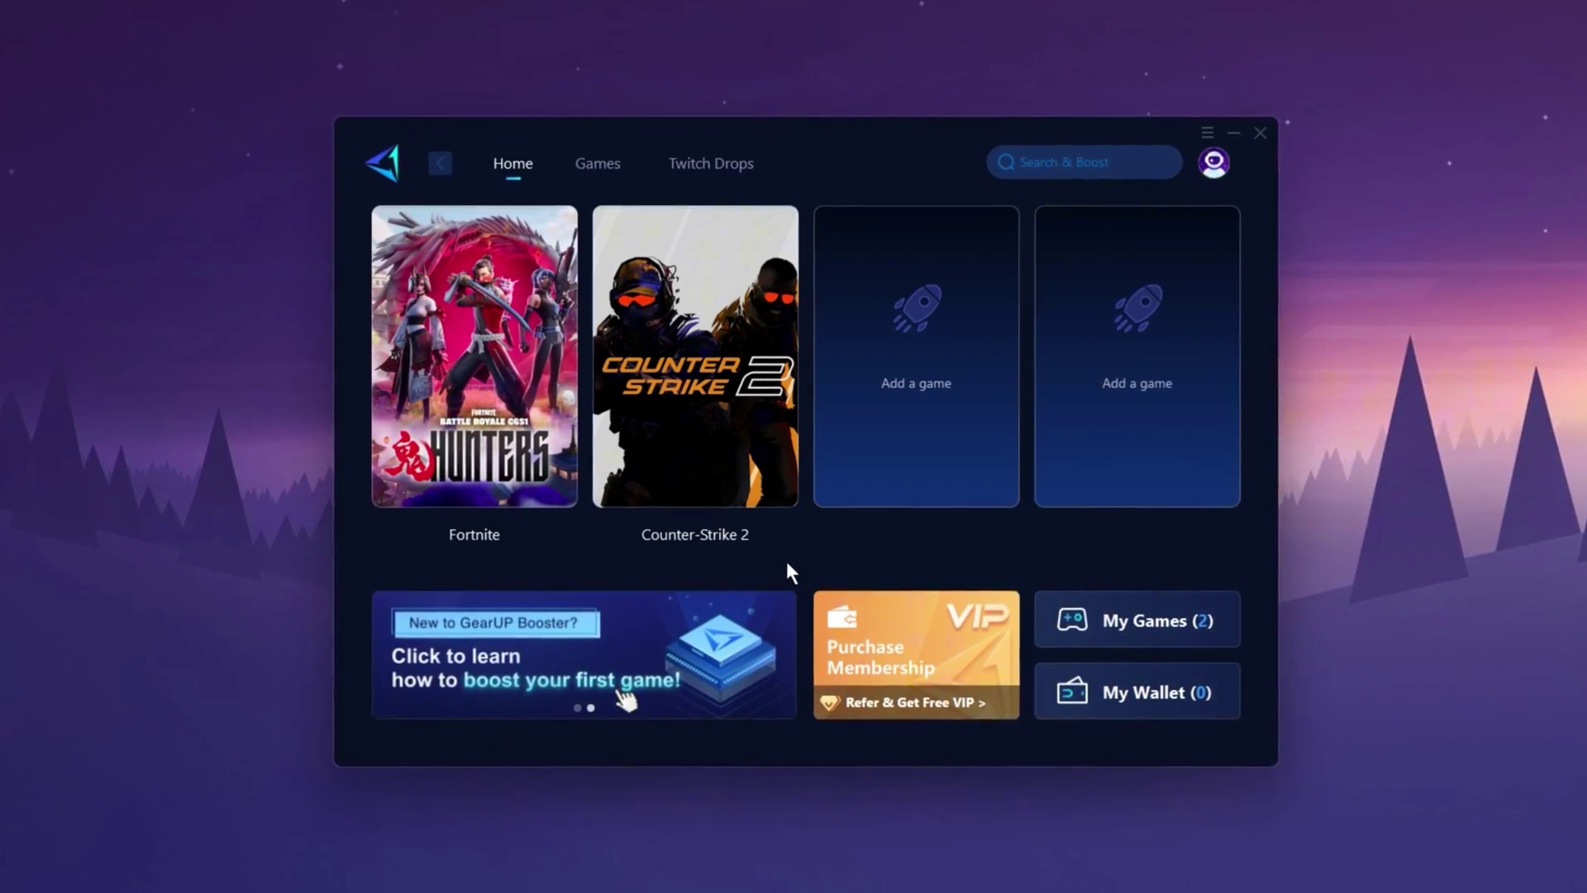
{"action": "mouse_move", "coordinate": [705, 506]}
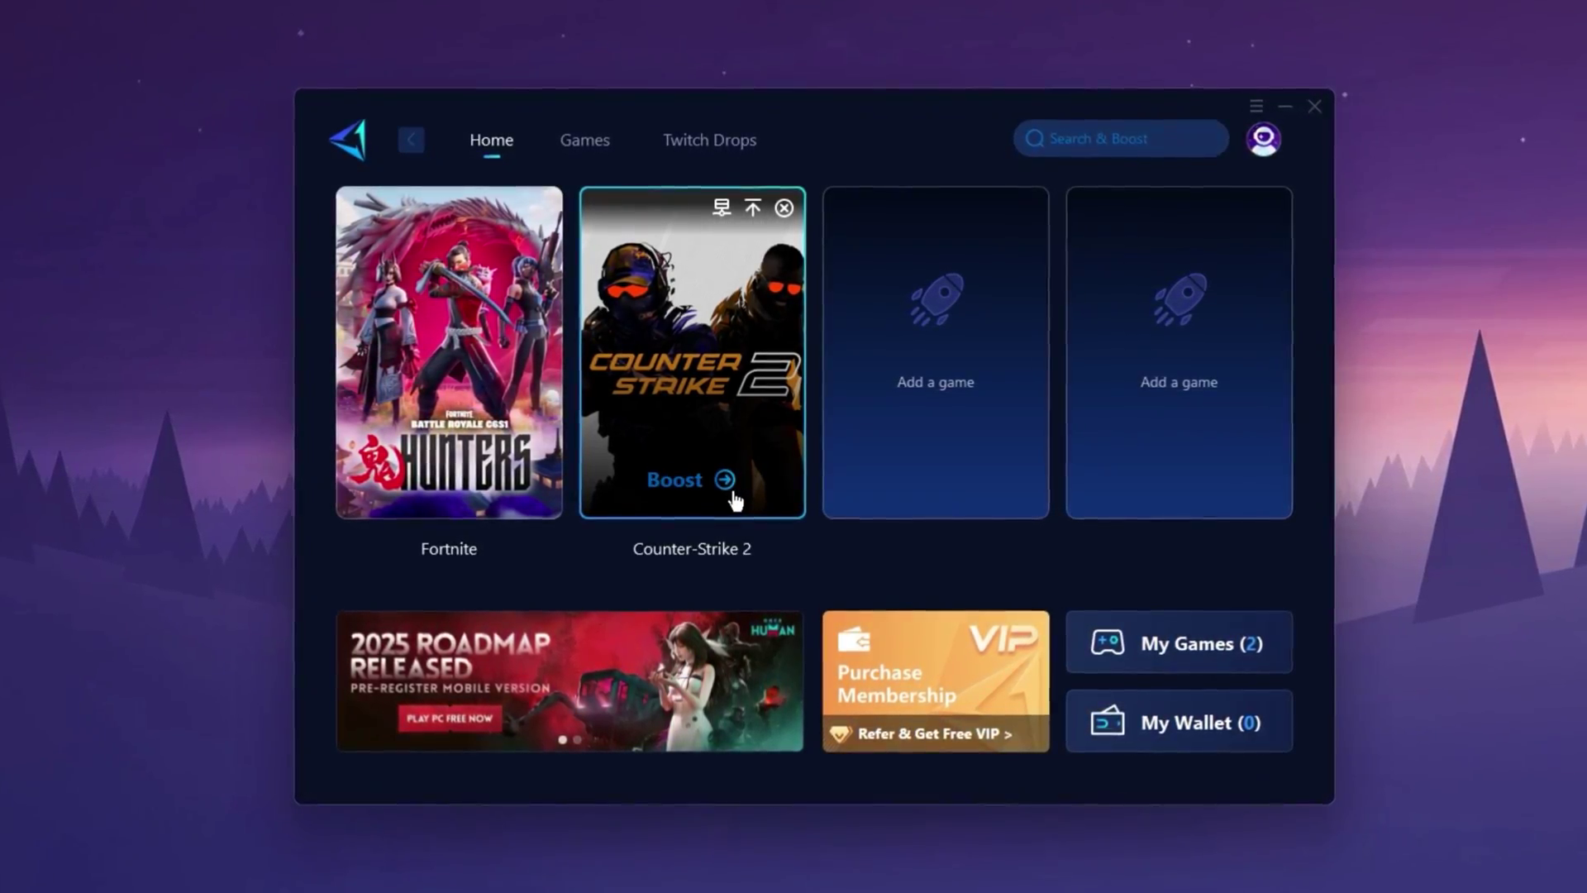
{"action": "left_click", "coordinate": [731, 490]}
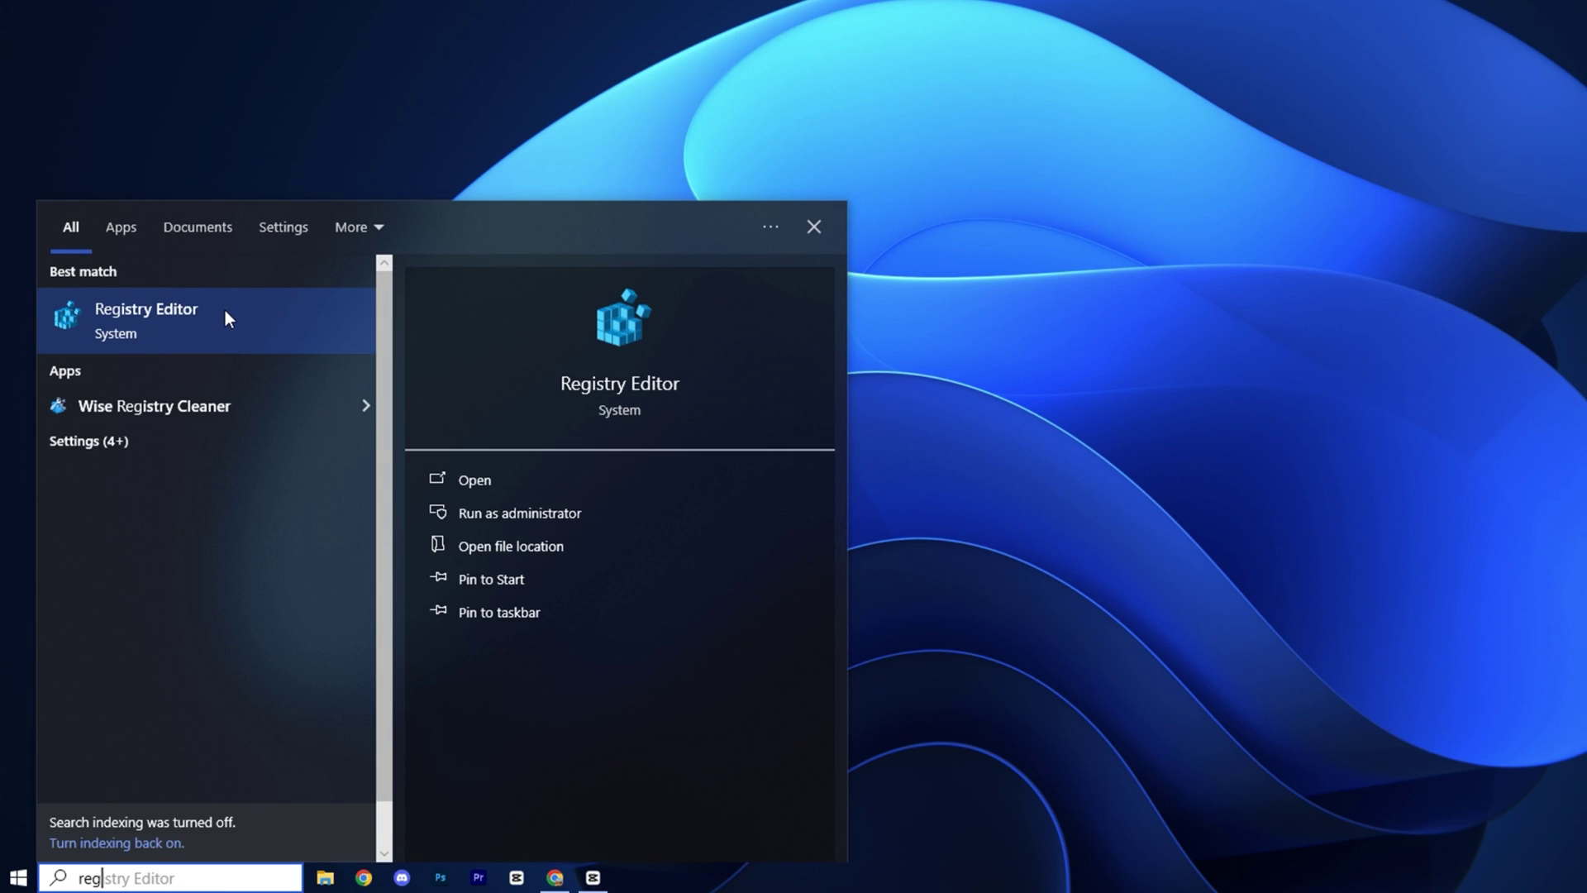
Launch Registry Editor as administrator and select SystemResponsiveness (0x0000000a) under Multimedia\SystemProfile
{"action": "left_click", "coordinate": [469, 511]}
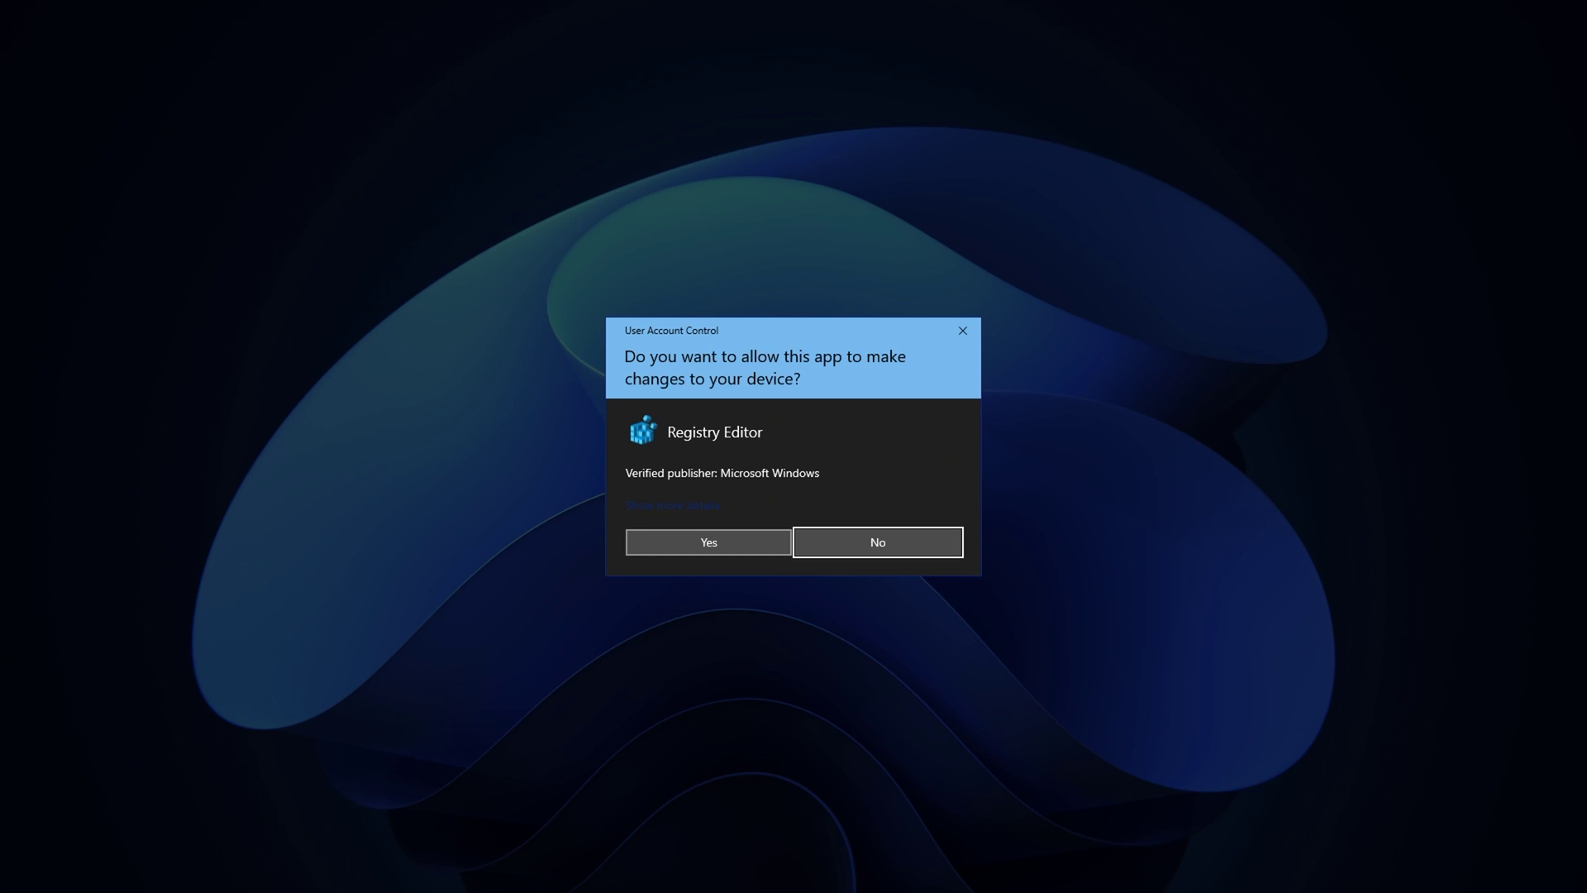
{"action": "left_click", "coordinate": [709, 543]}
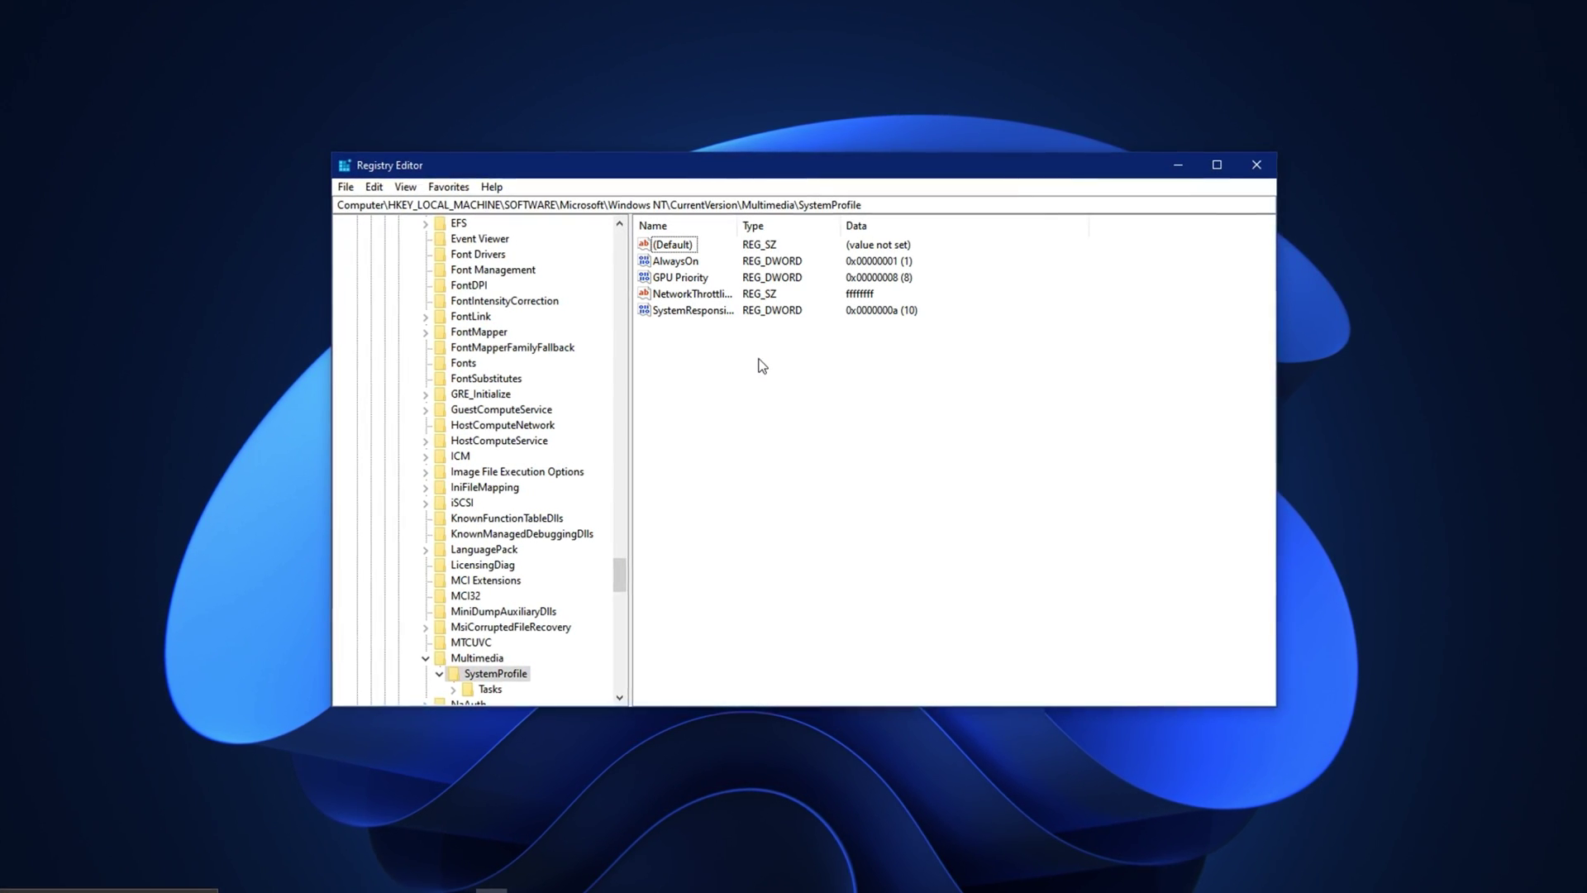
{"action": "left_click", "coordinate": [685, 204]}
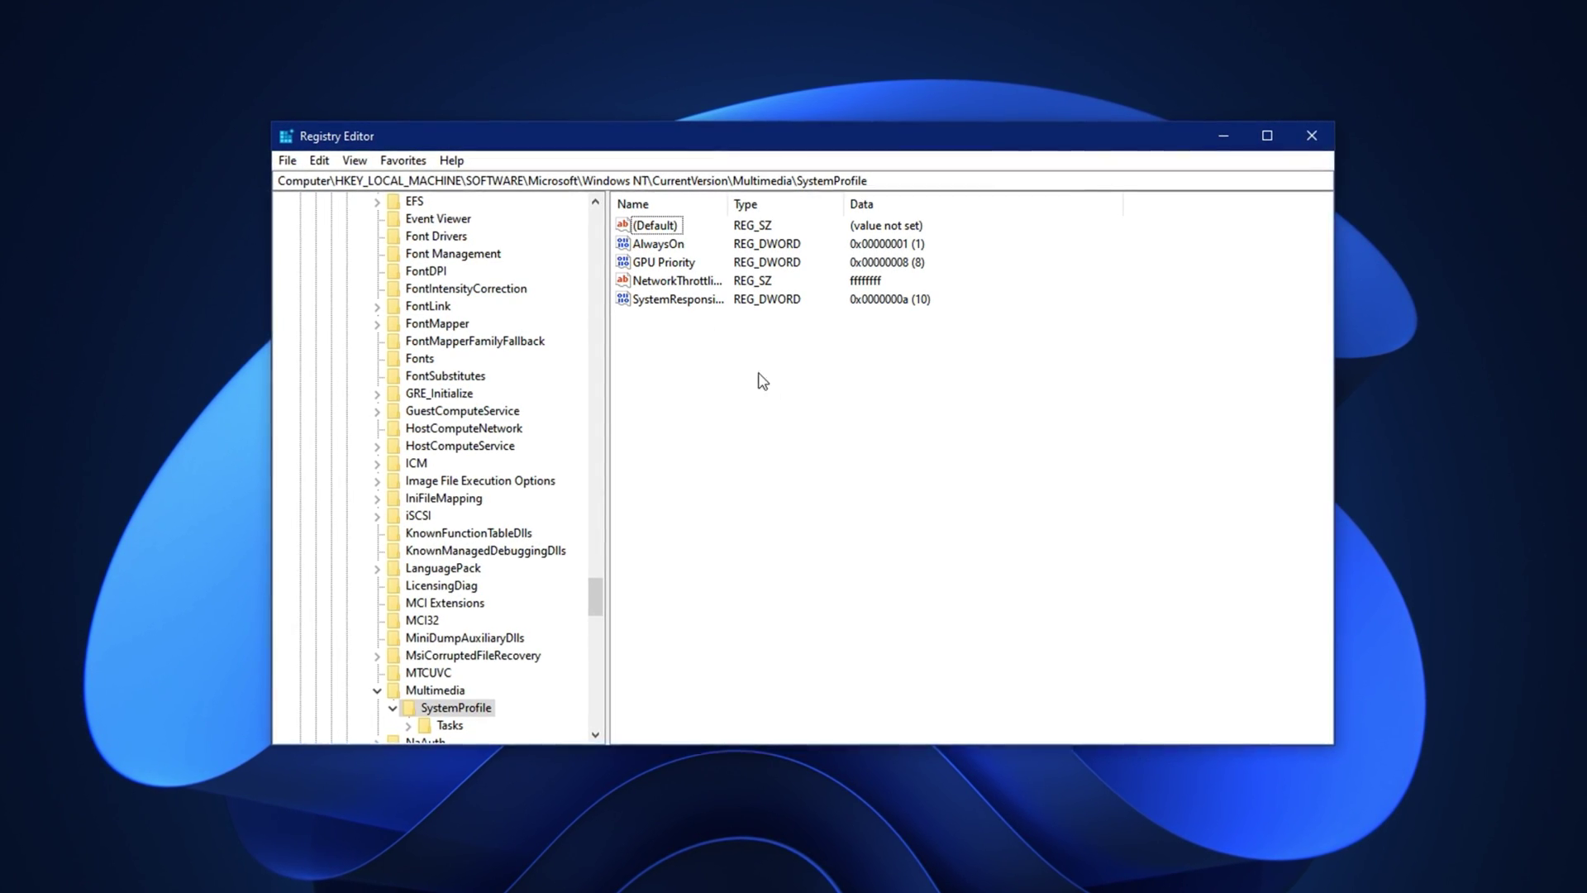
{"action": "left_click", "coordinate": [666, 303]}
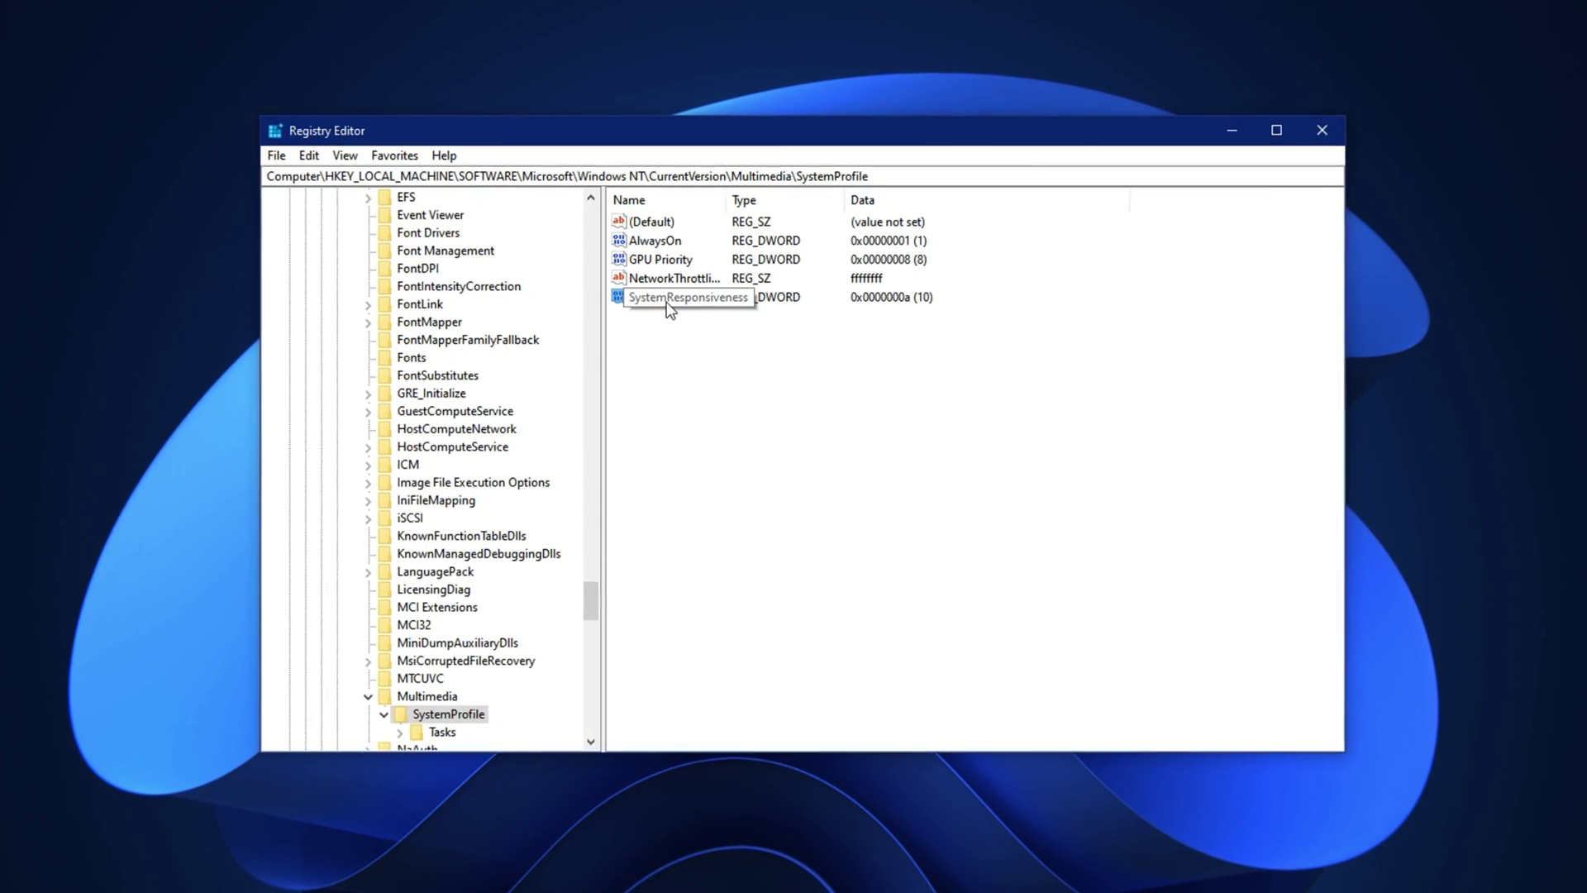
{"action": "double_click", "coordinate": [666, 303]}
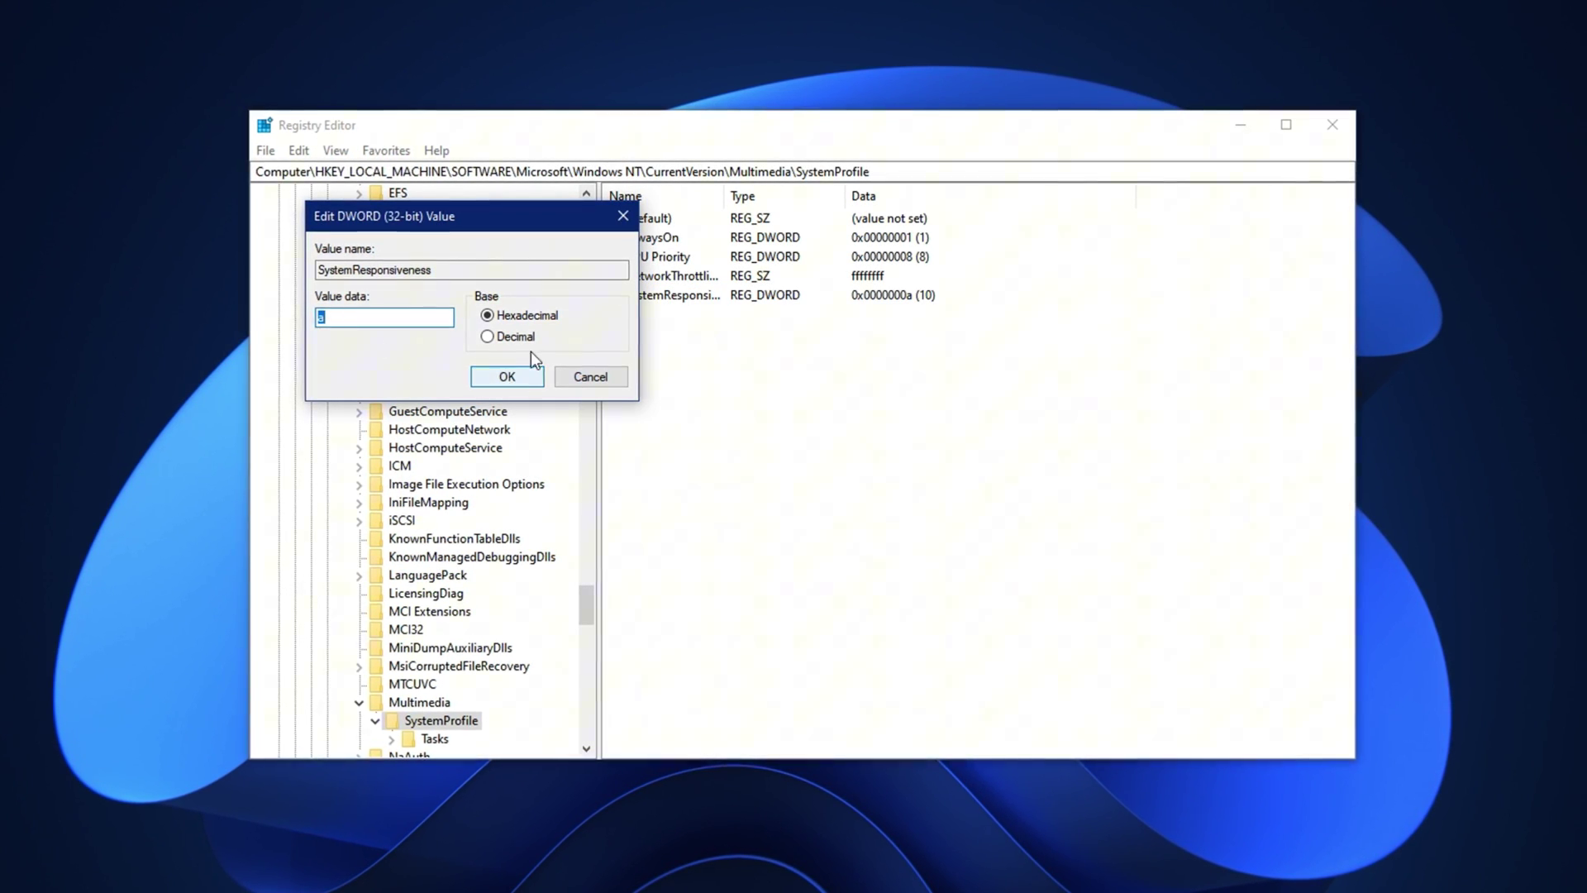
{"action": "left_click", "coordinate": [517, 336]}
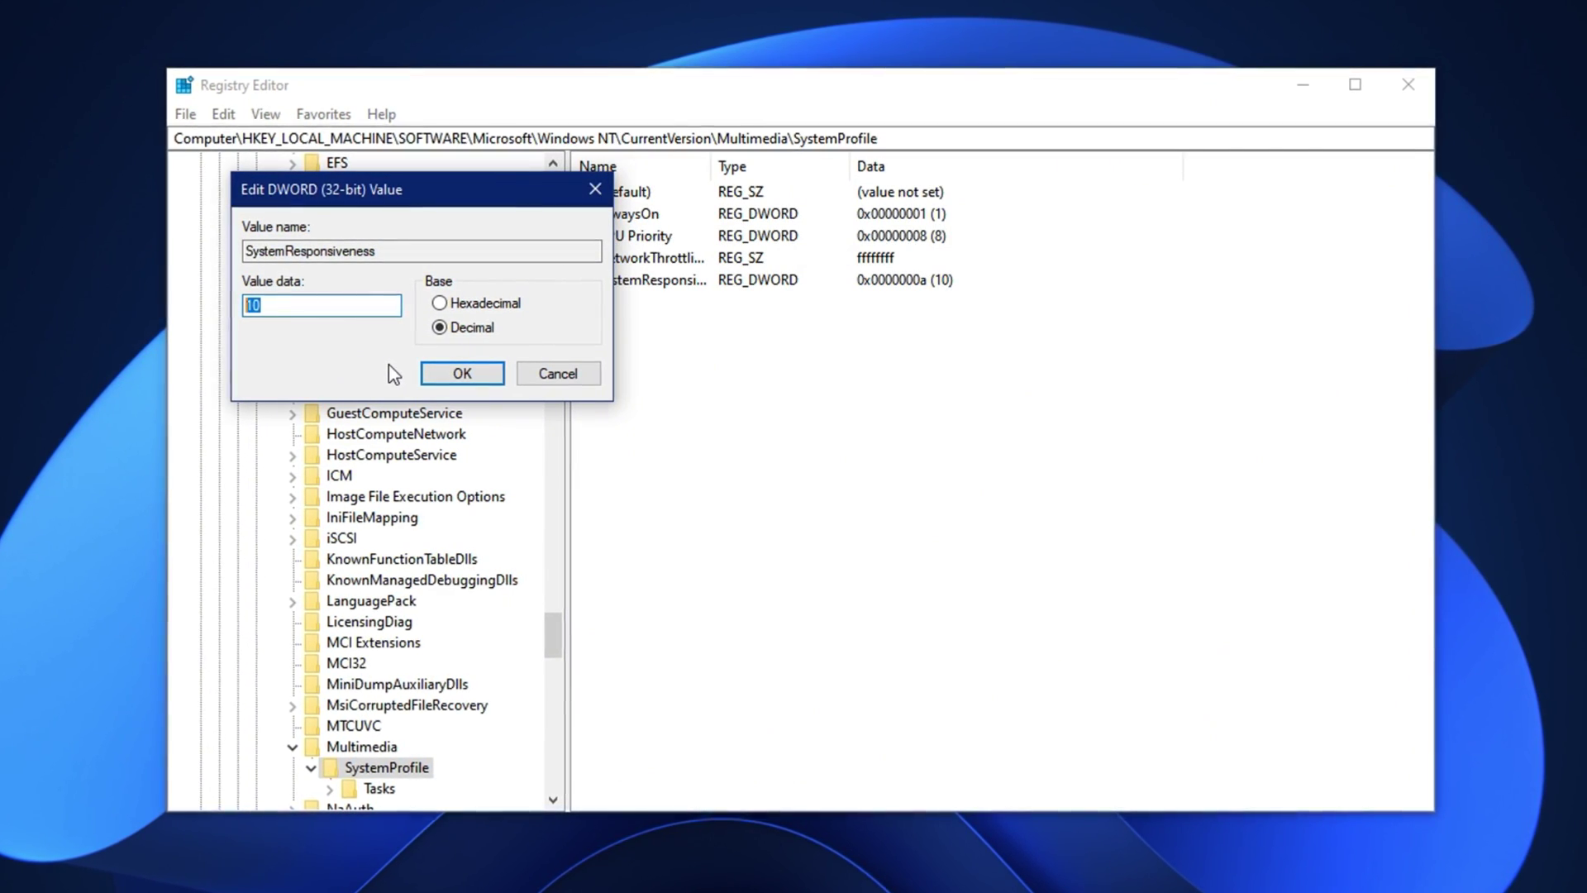
{"action": "left_click", "coordinate": [423, 376]}
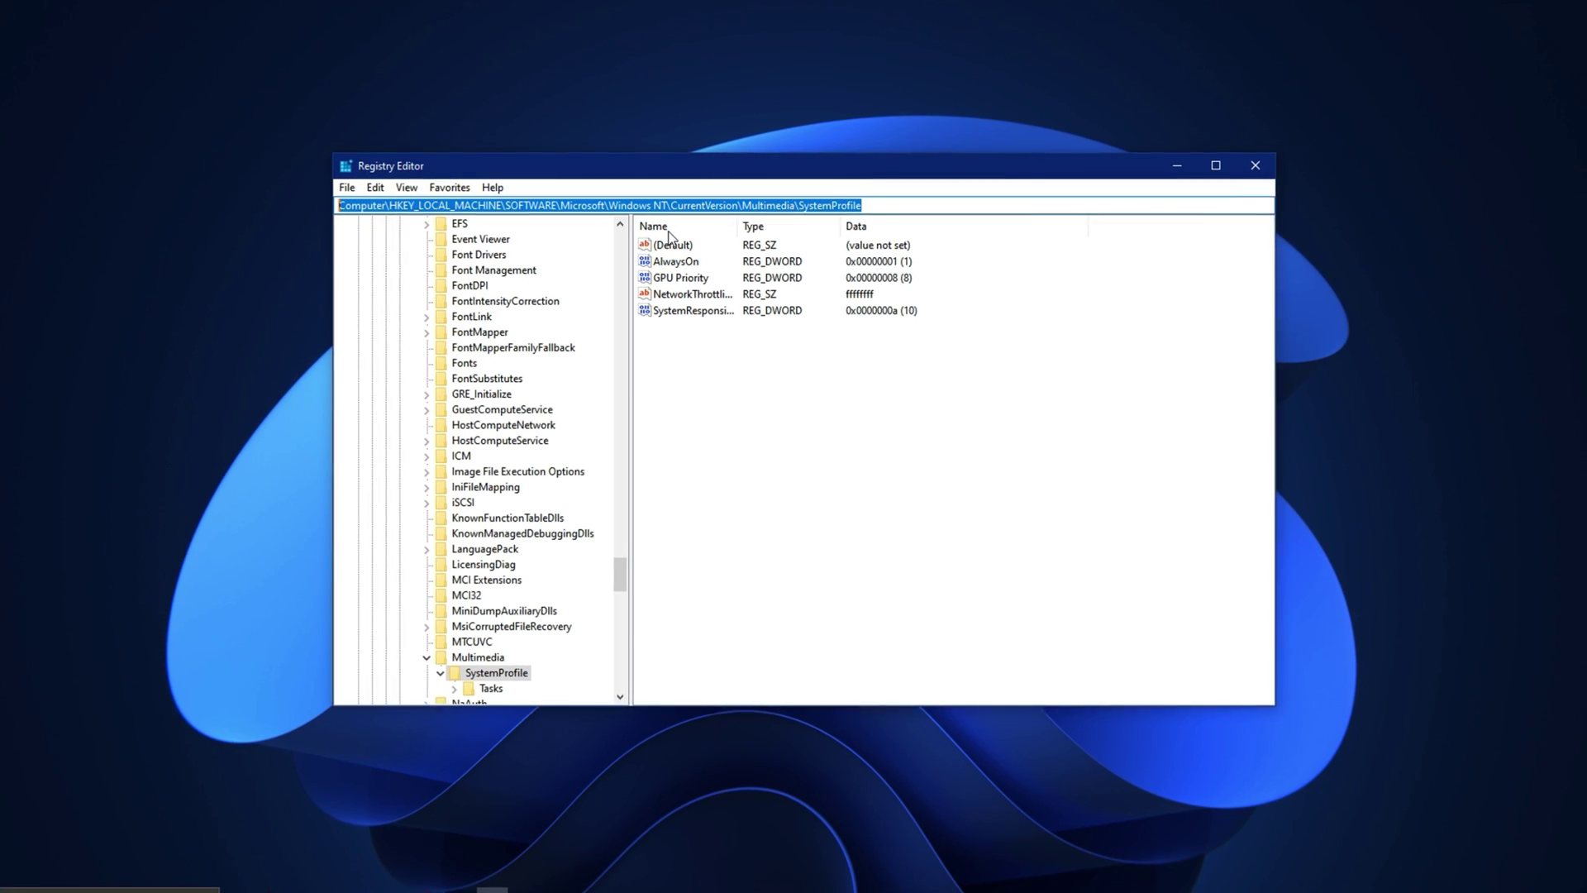
Jump to Control\PriorityControl by pasted path and confirm Win32PrioritySeparation as hexadecimal 26
{"action": "type", "text": "HKEY_LOCAL_MACHINE\\SYSTEM\\CurrentControlSet\\Control\\PriorityControl"}
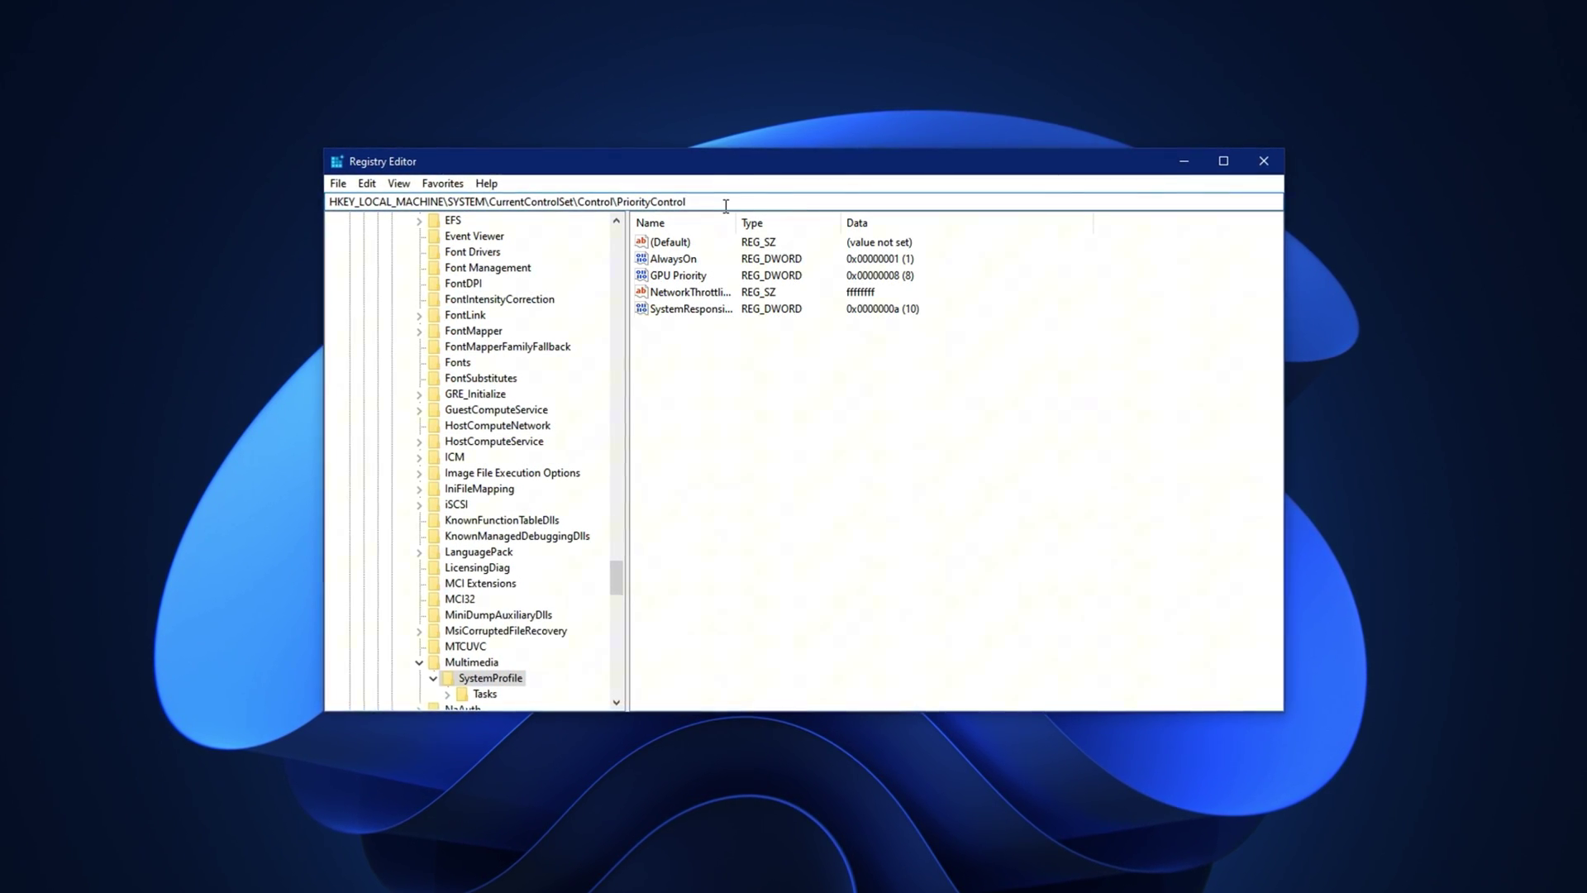
{"action": "key", "text": "Return"}
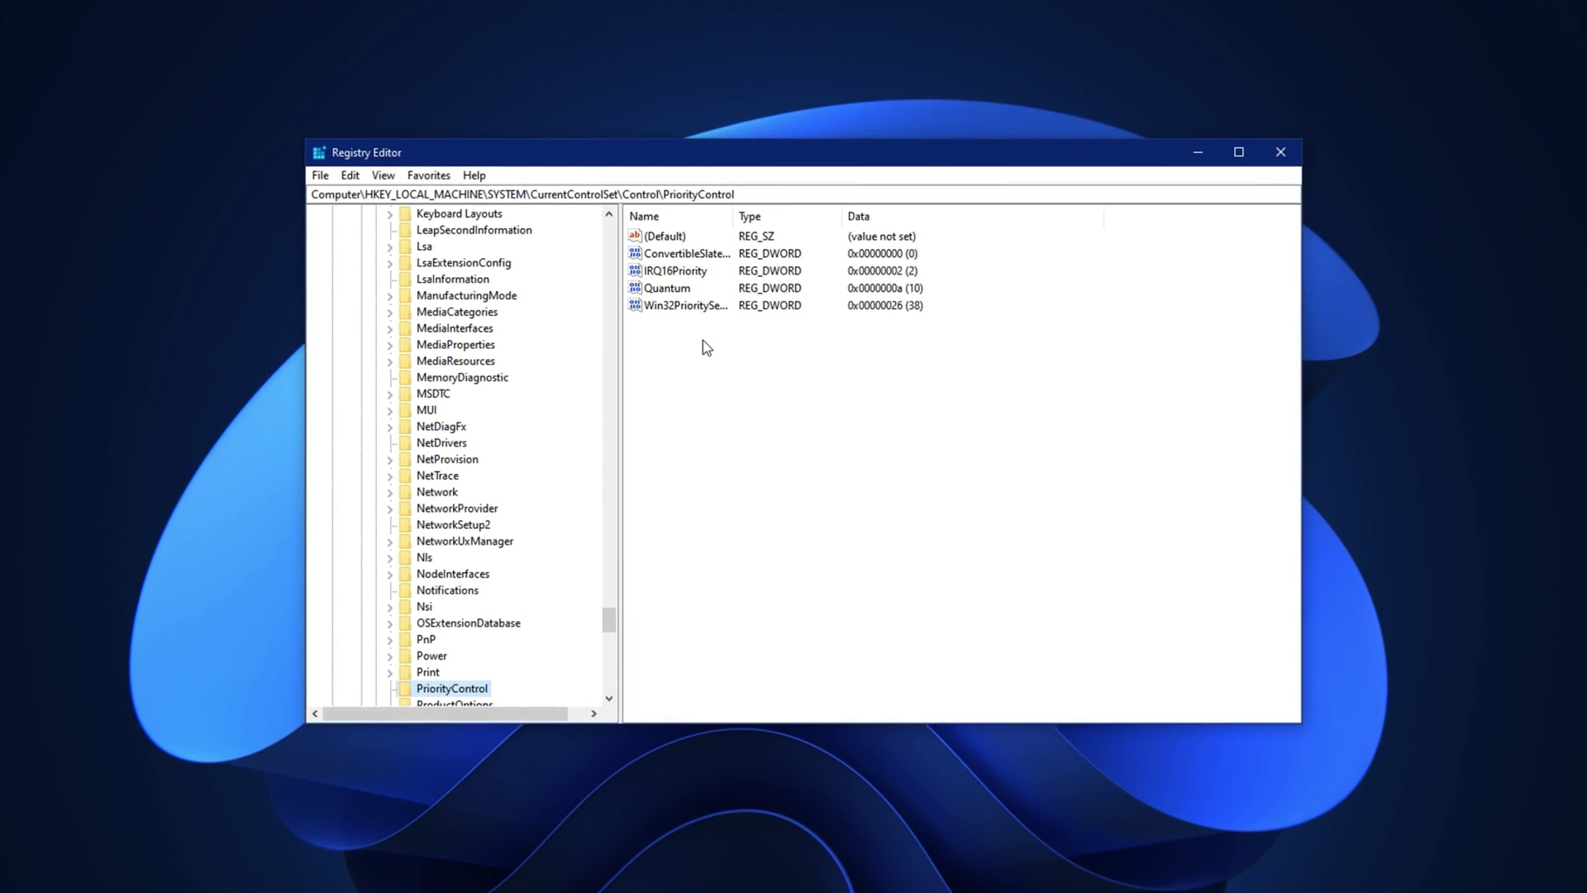
{"action": "left_click", "coordinate": [704, 346]}
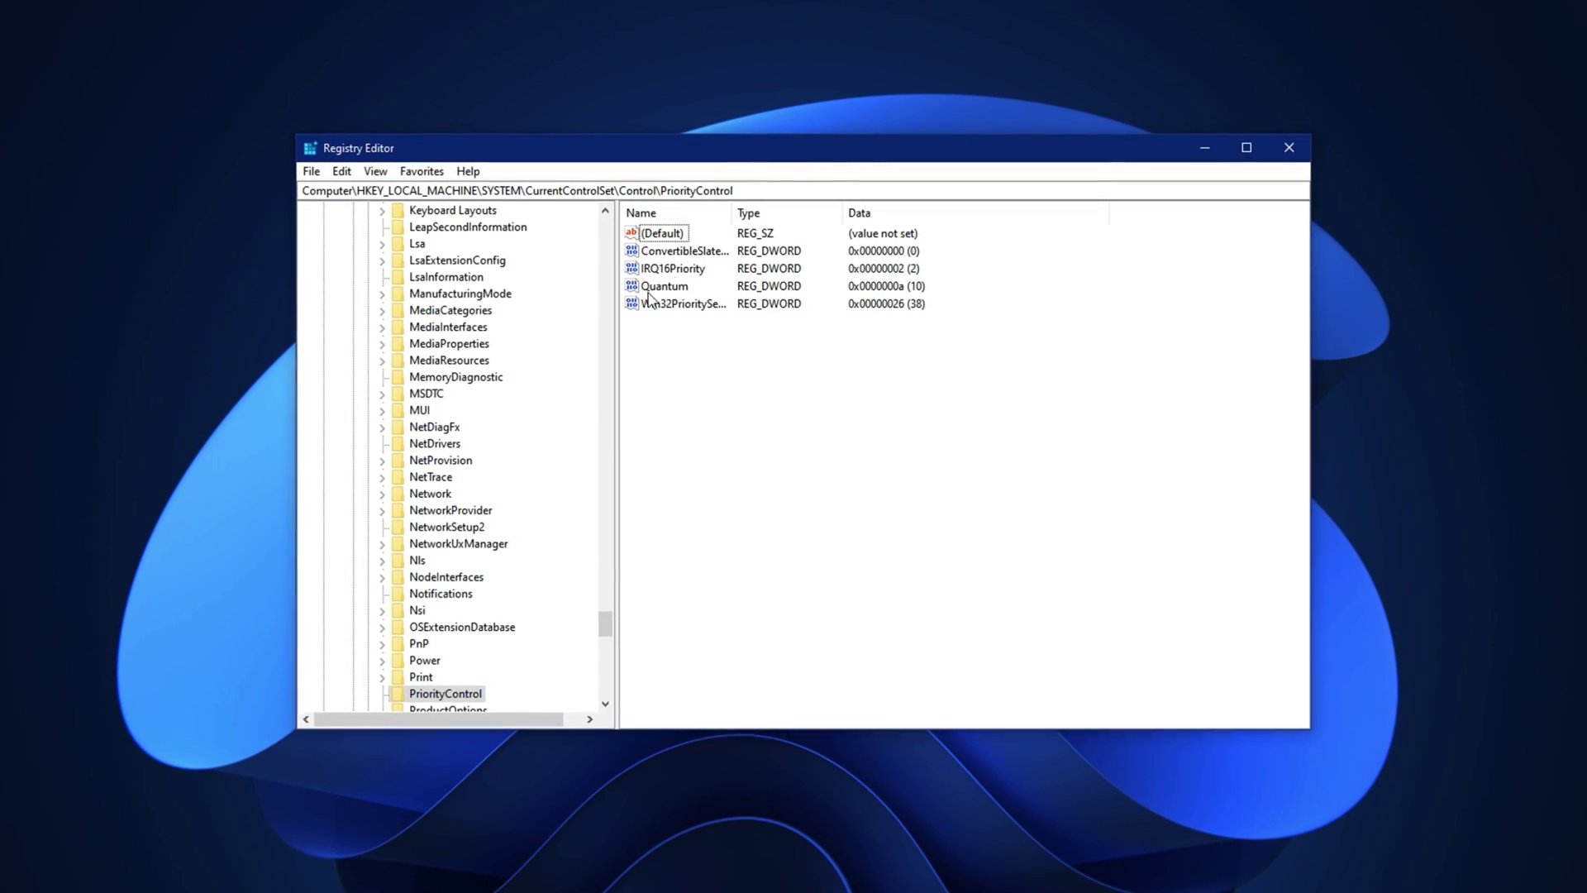
{"action": "left_click", "coordinate": [673, 303]}
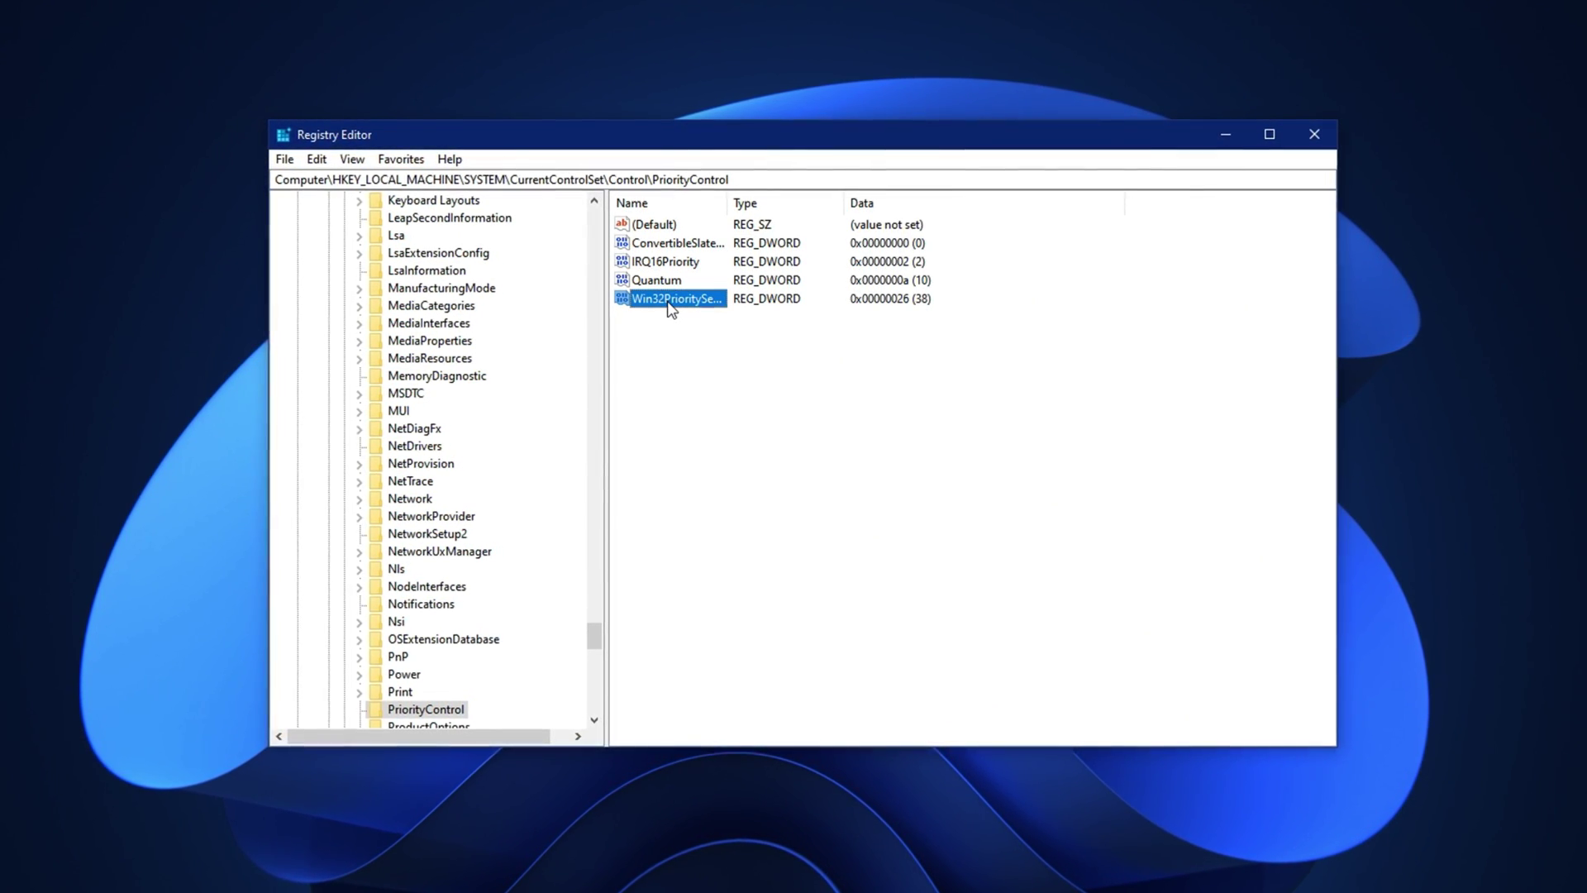
{"action": "double_click", "coordinate": [674, 301]}
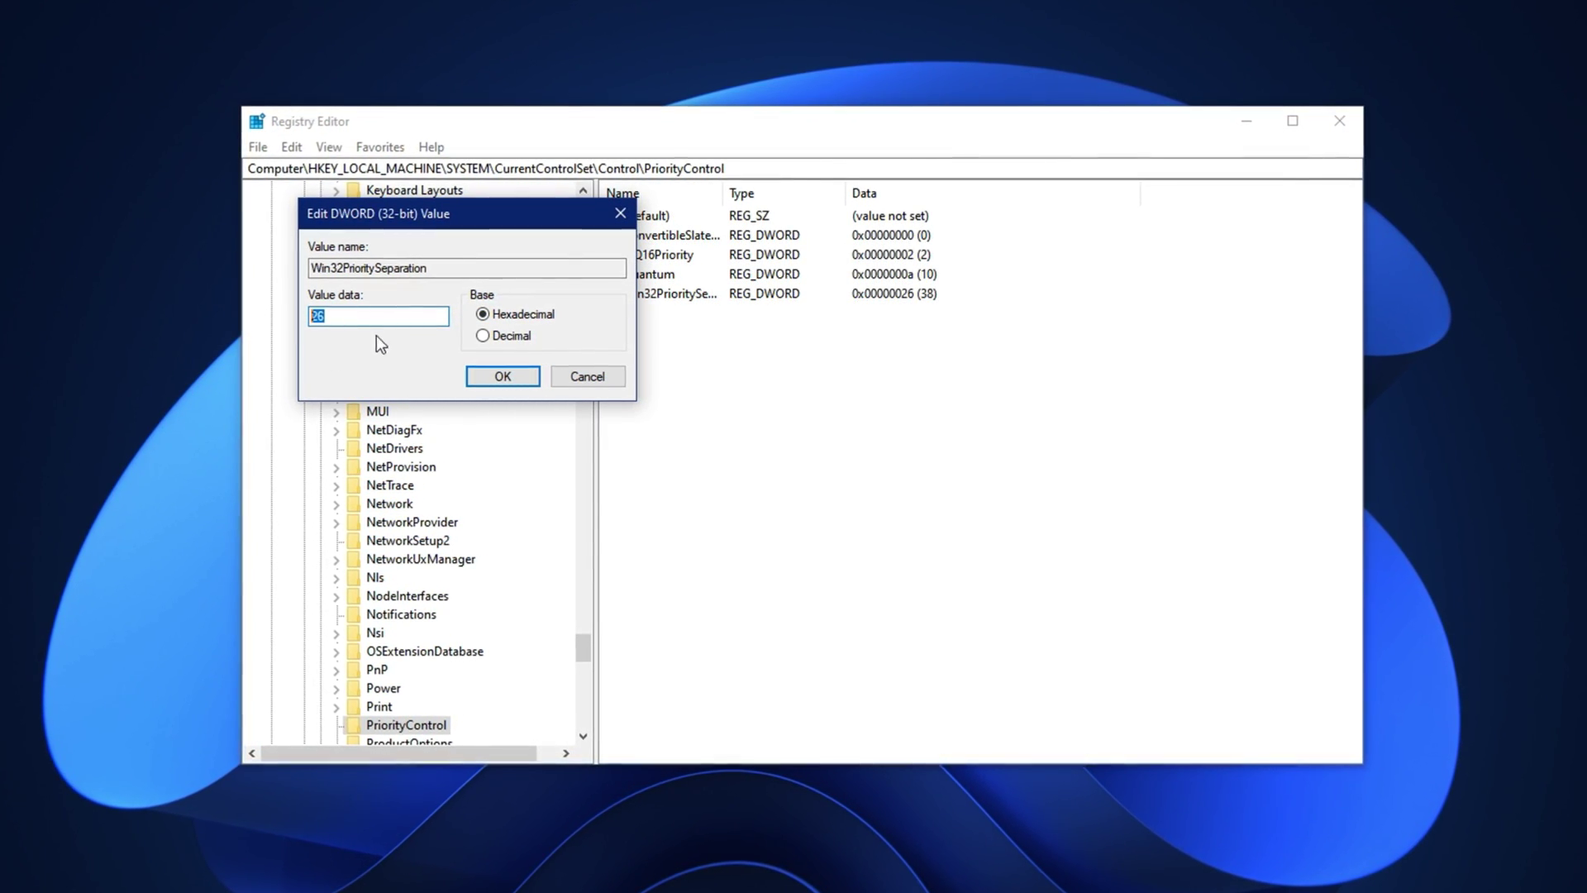
{"action": "left_click", "coordinate": [332, 315]}
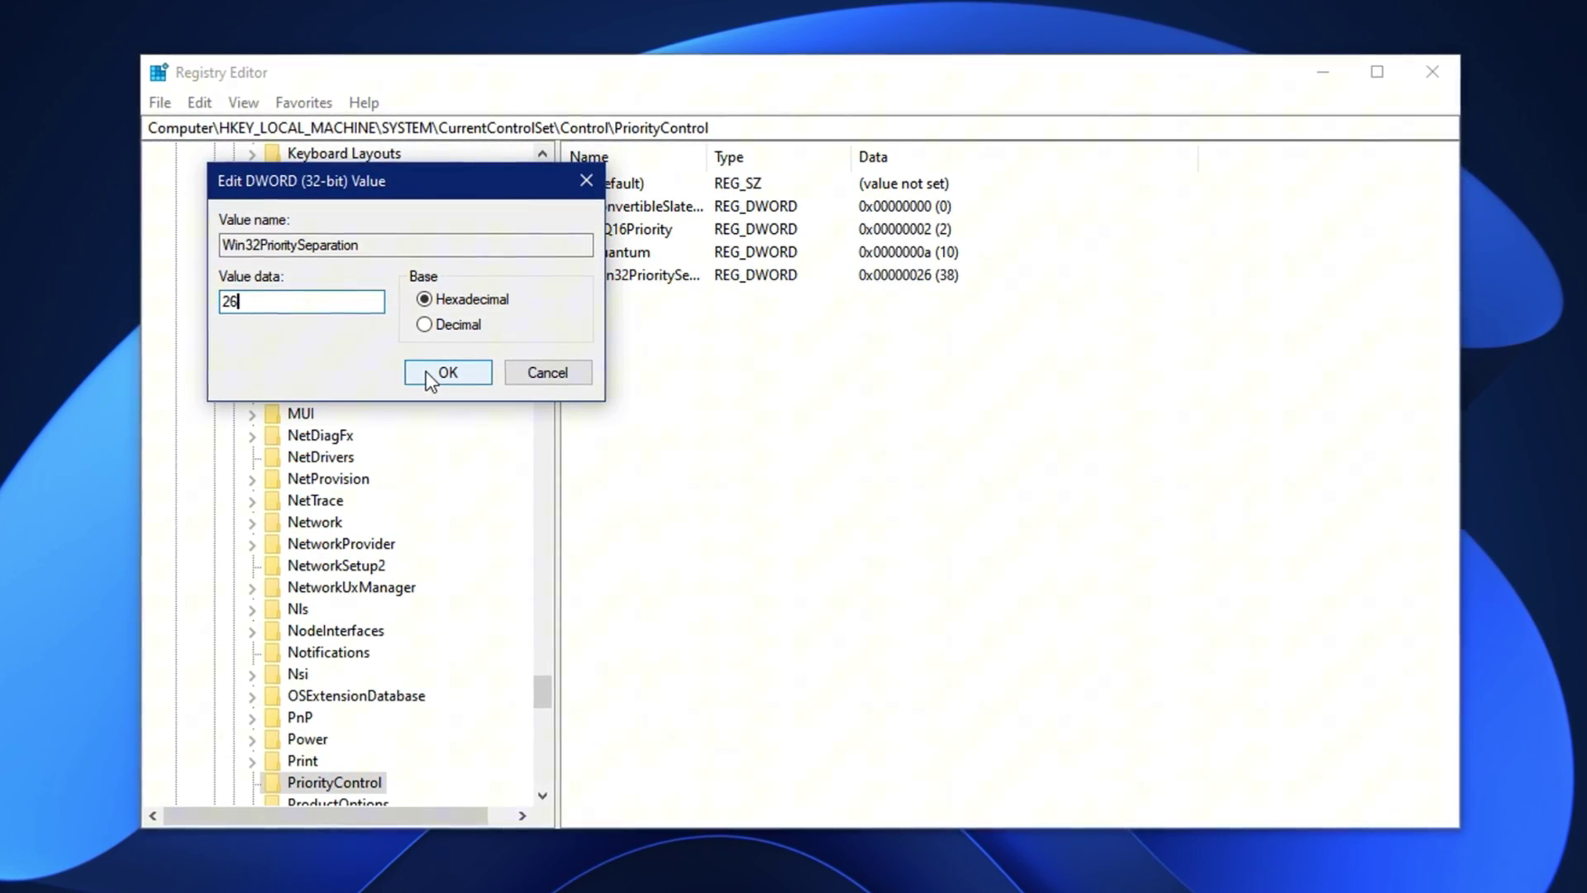
{"action": "left_click", "coordinate": [447, 372]}
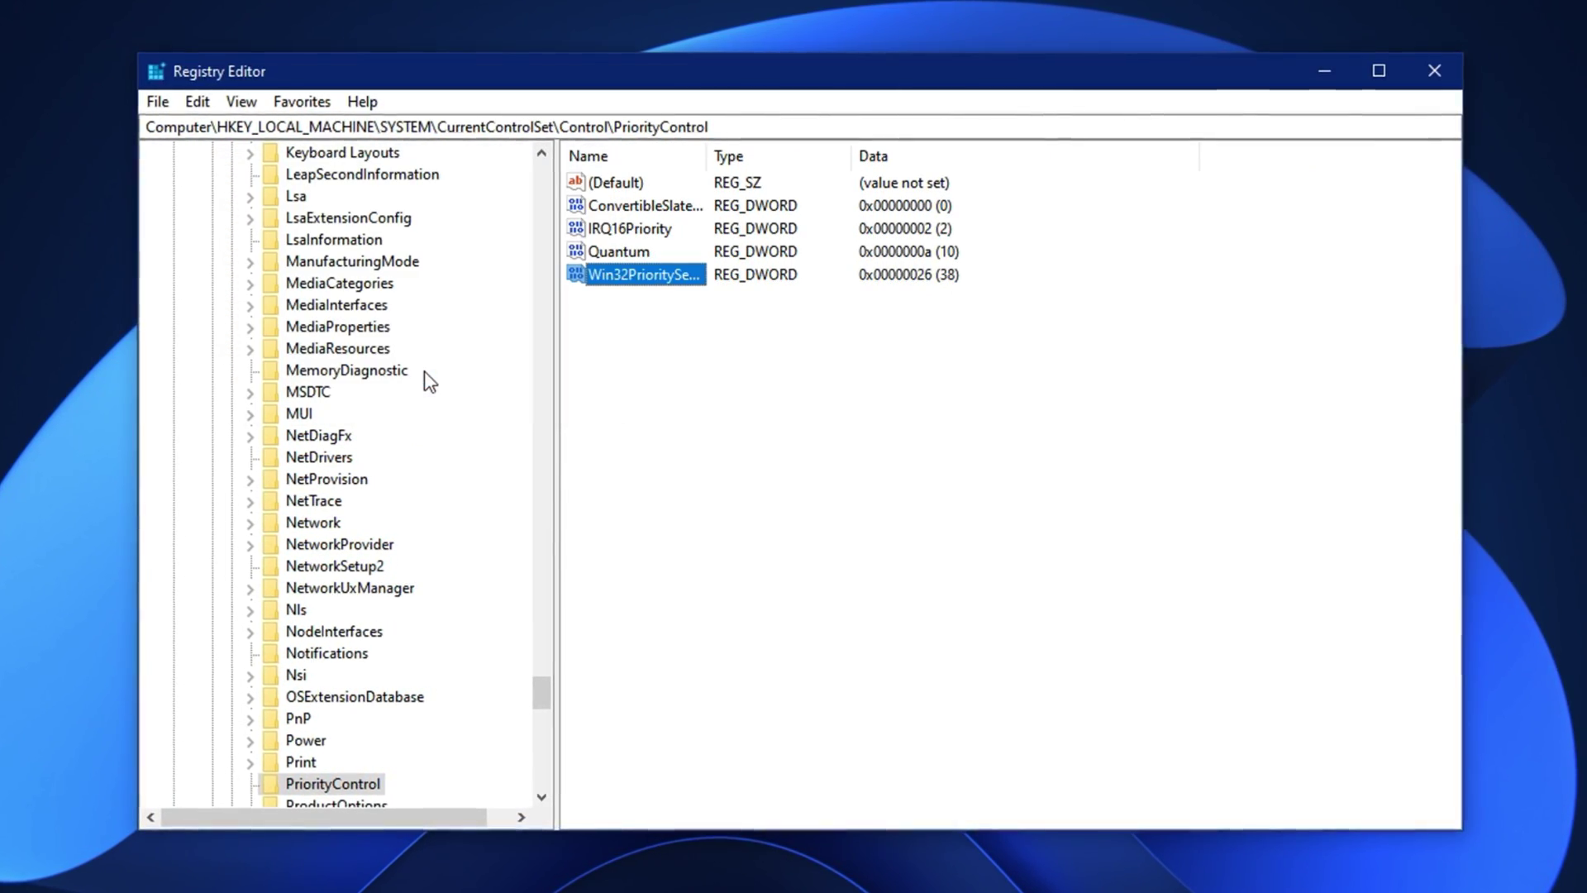
{"action": "left_click", "coordinate": [674, 379]}
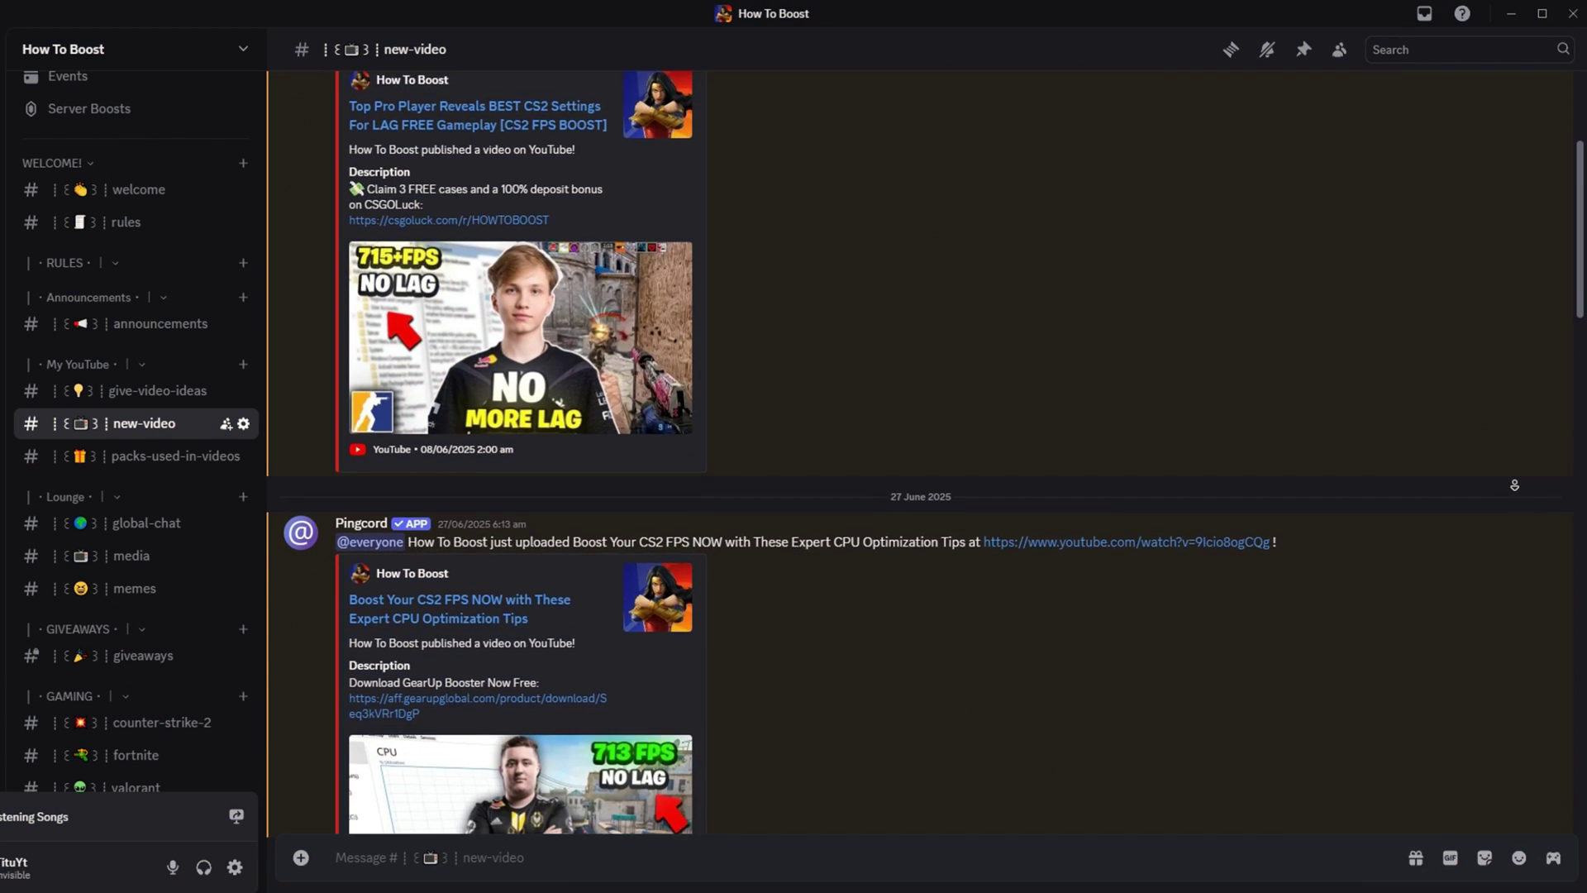
{"action": "scroll", "coordinate": [1514, 485], "scroll_direction": "down", "scroll_amount": 2}
{"action": "scroll", "coordinate": [1514, 486], "scroll_direction": "down", "scroll_amount": 7}
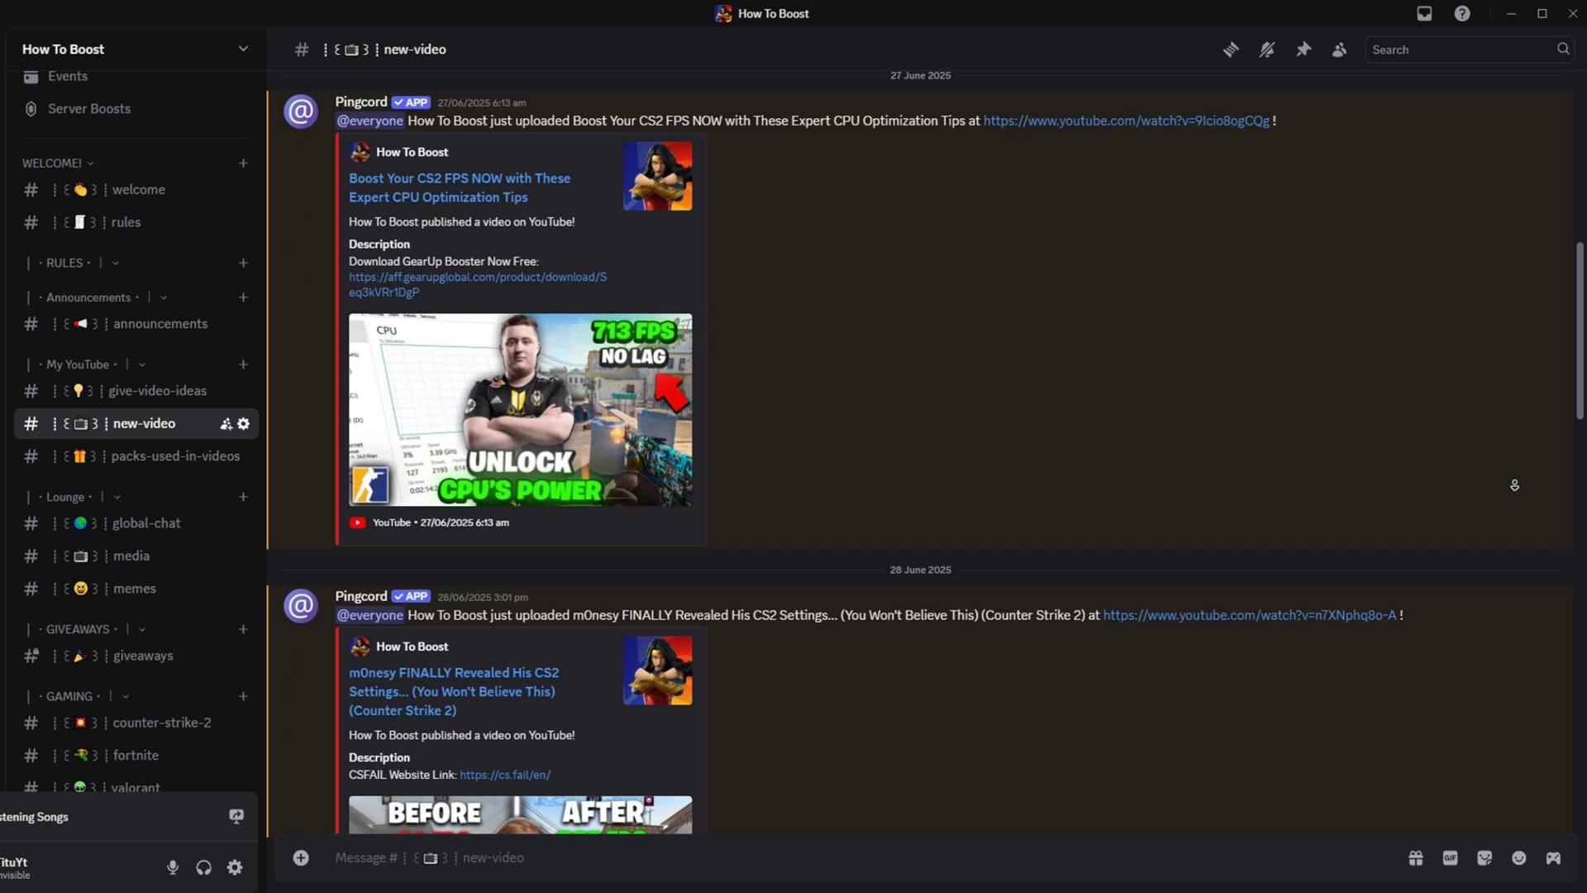
{"action": "scroll", "coordinate": [1514, 485], "scroll_direction": "down", "scroll_amount": 2}
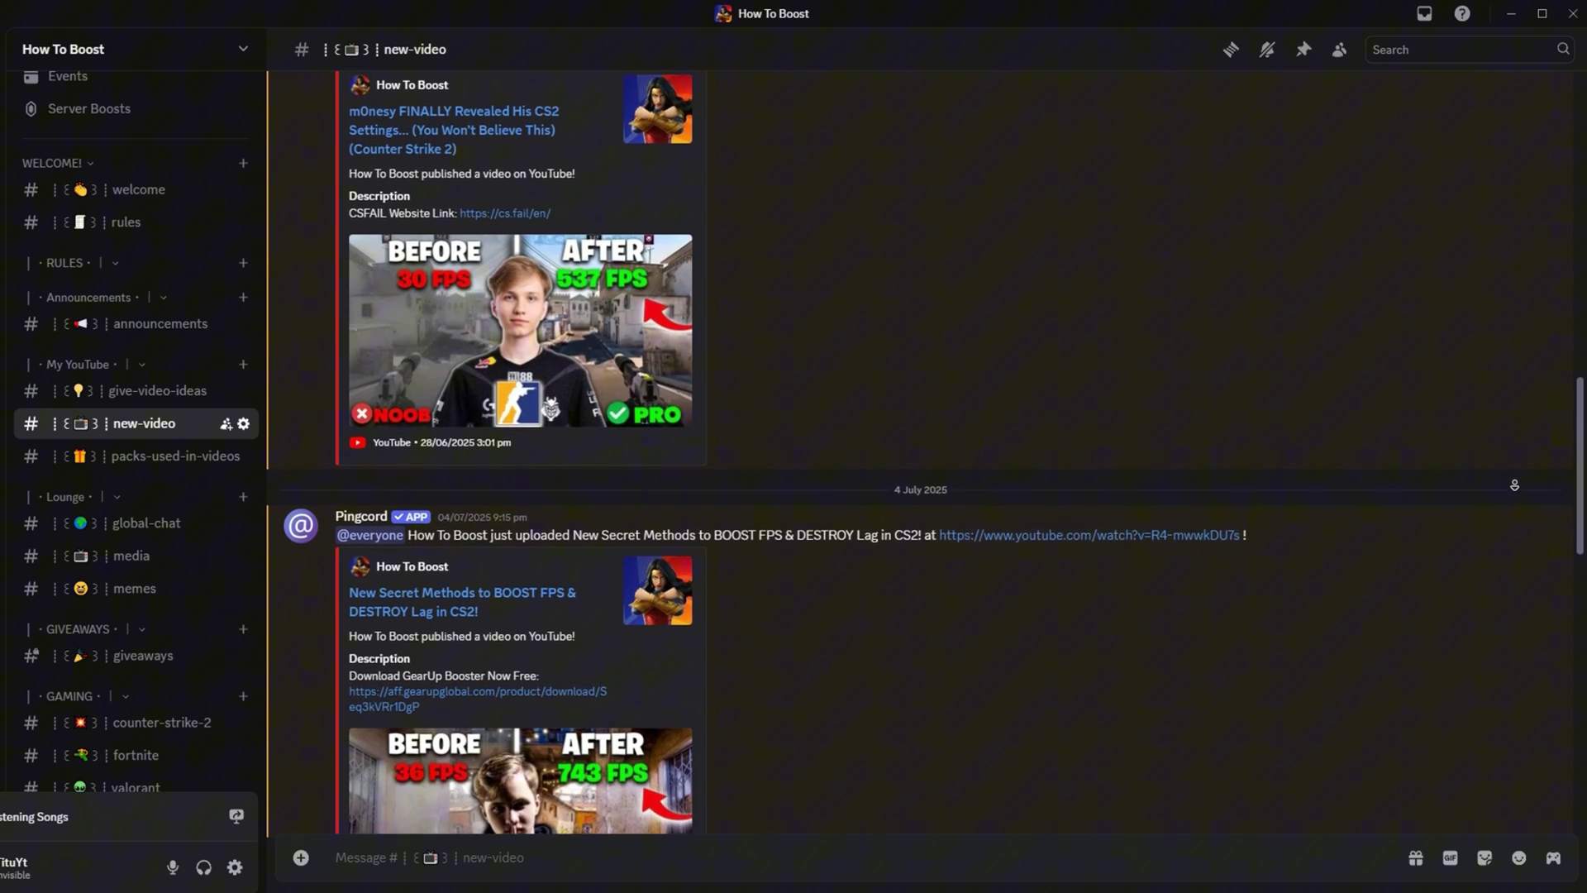
{"action": "scroll", "coordinate": [1515, 486], "scroll_direction": "down", "scroll_amount": 7}
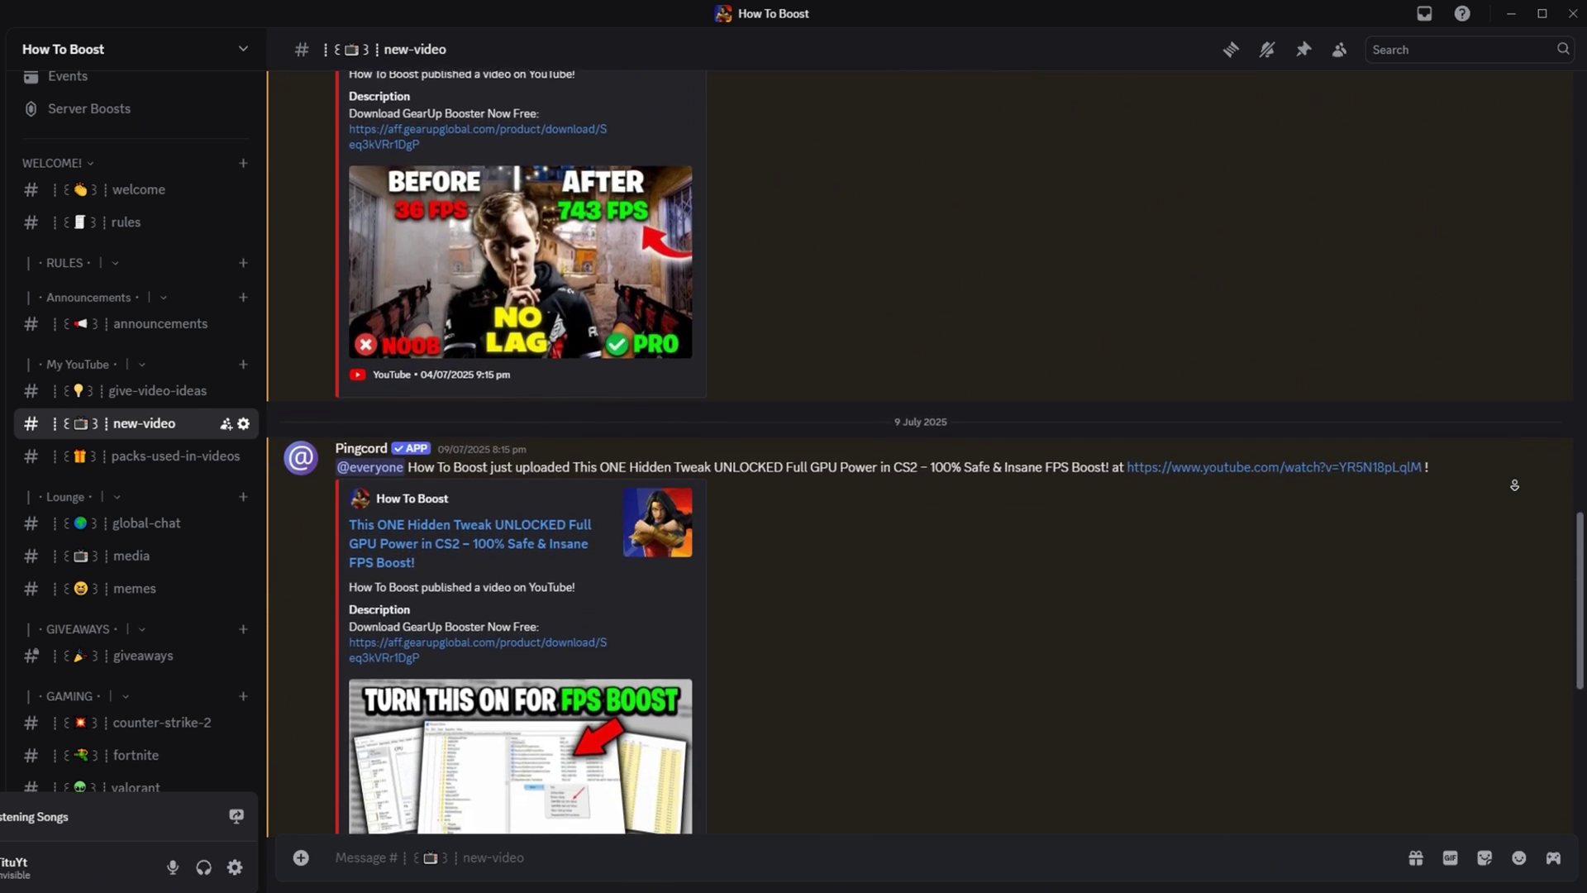
{"action": "scroll", "coordinate": [1515, 485], "scroll_direction": "down", "scroll_amount": 7}
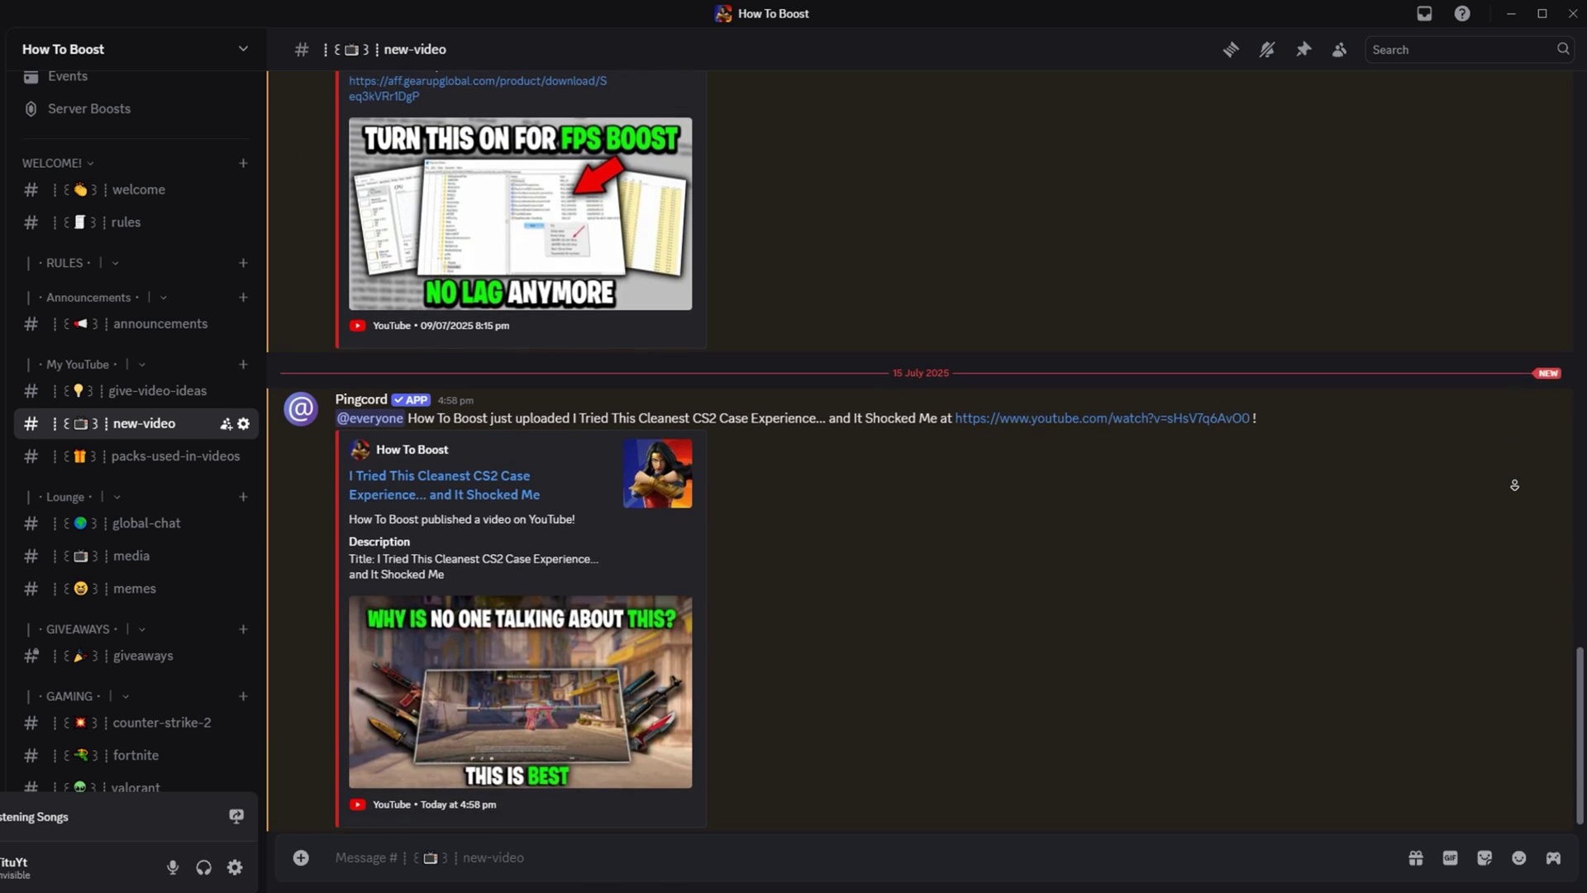
{"action": "scroll", "coordinate": [1515, 485], "scroll_direction": "down", "scroll_amount": 1}
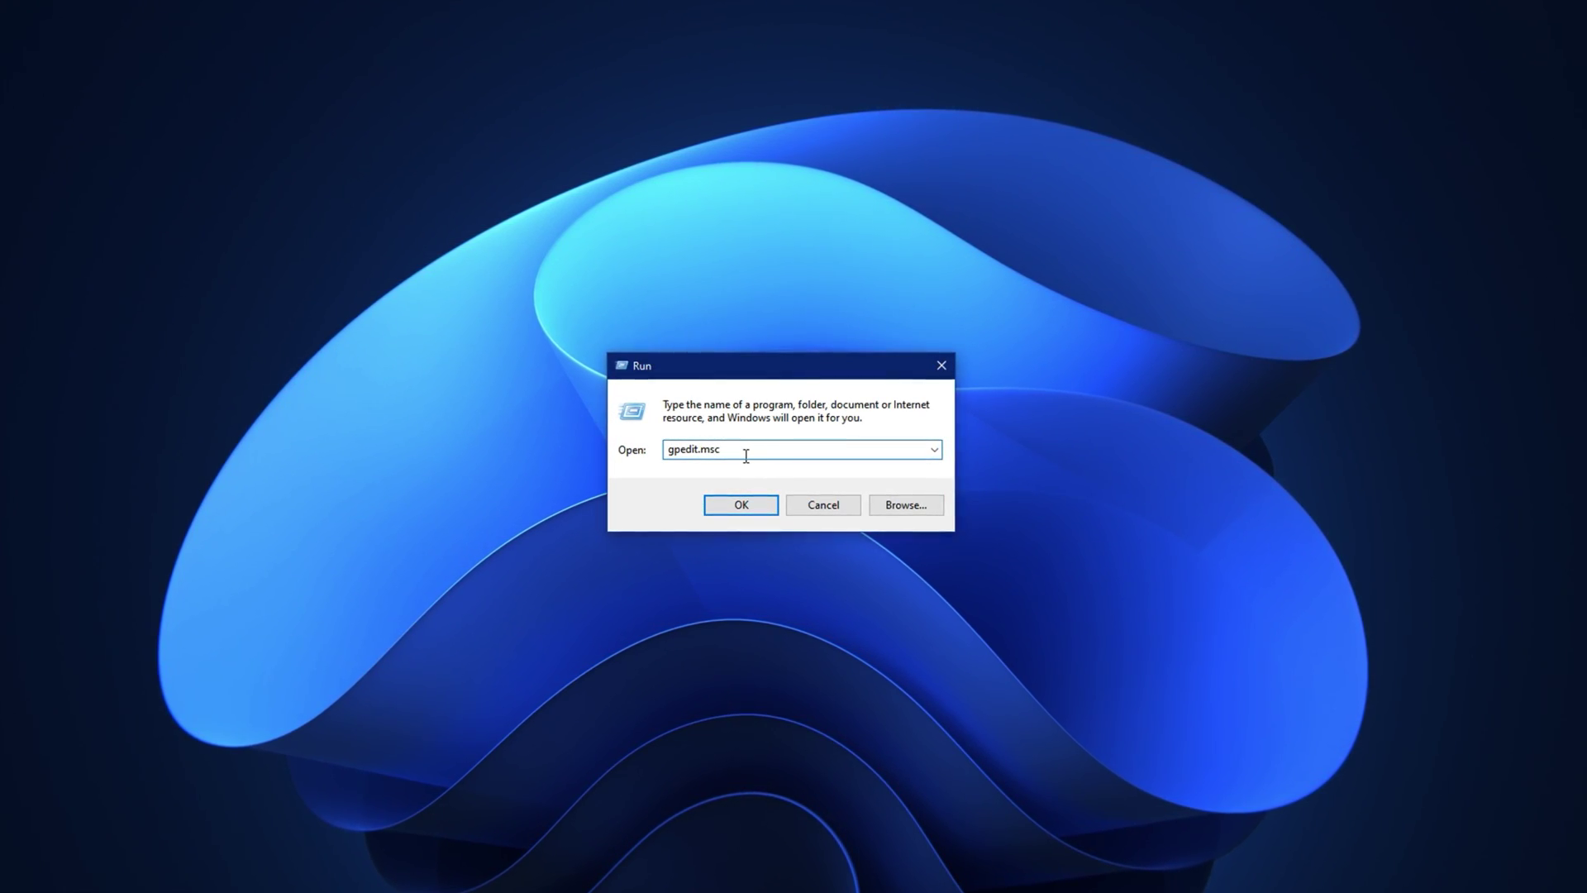
Run gpedit.msc from the Run box and centre the Group Policy Editor window
{"action": "left_click_drag", "start_coordinate": [744, 456], "coordinate": [625, 457]}
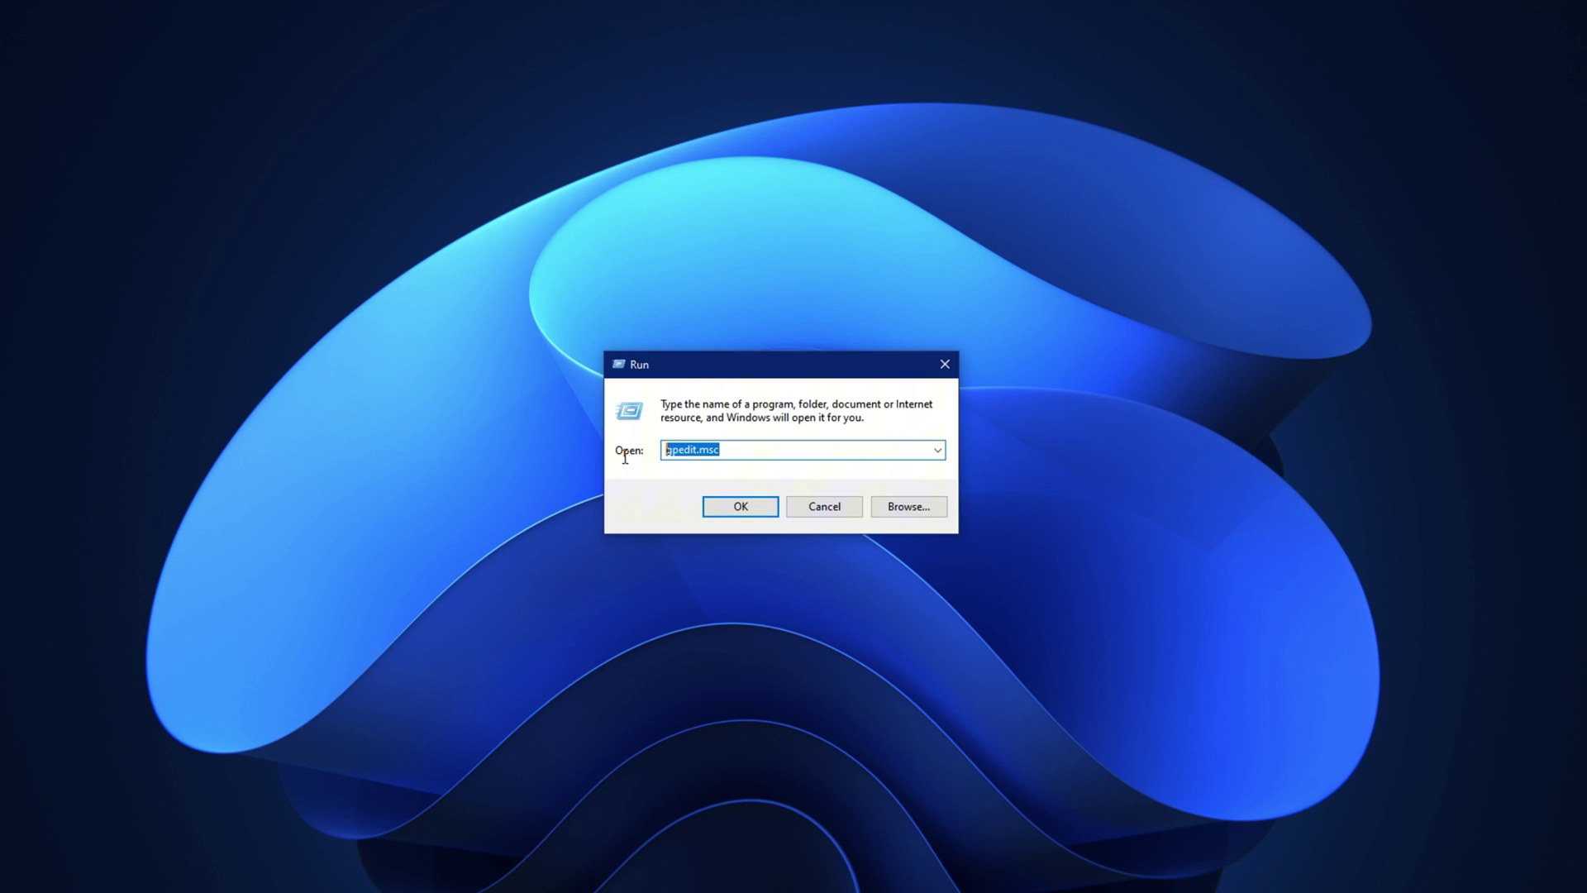
{"action": "left_click", "coordinate": [732, 453]}
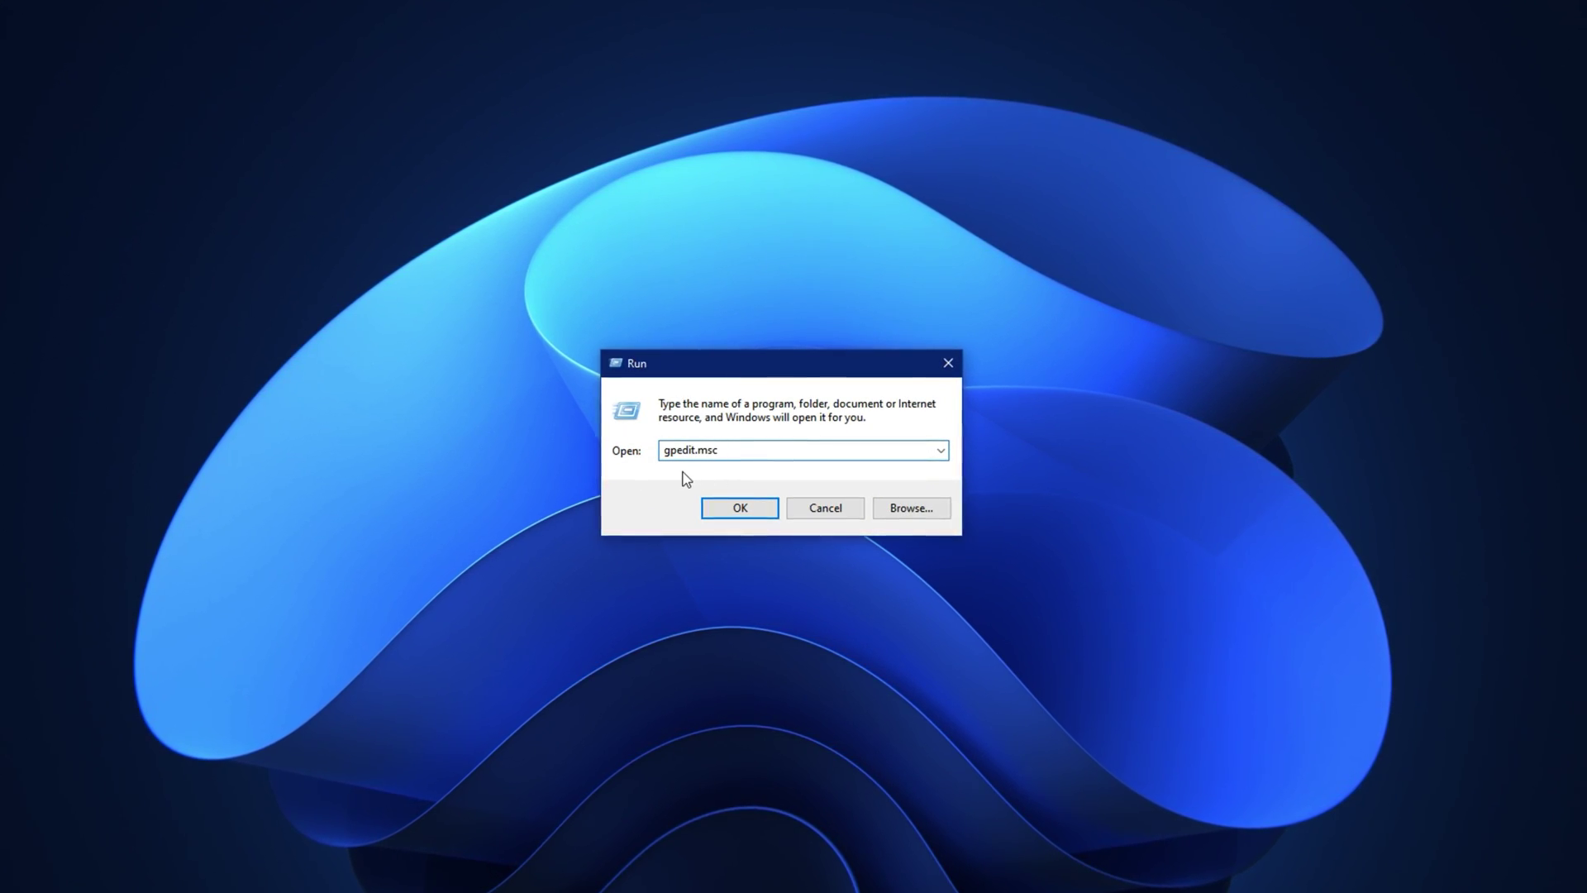
{"action": "left_click", "coordinate": [736, 507]}
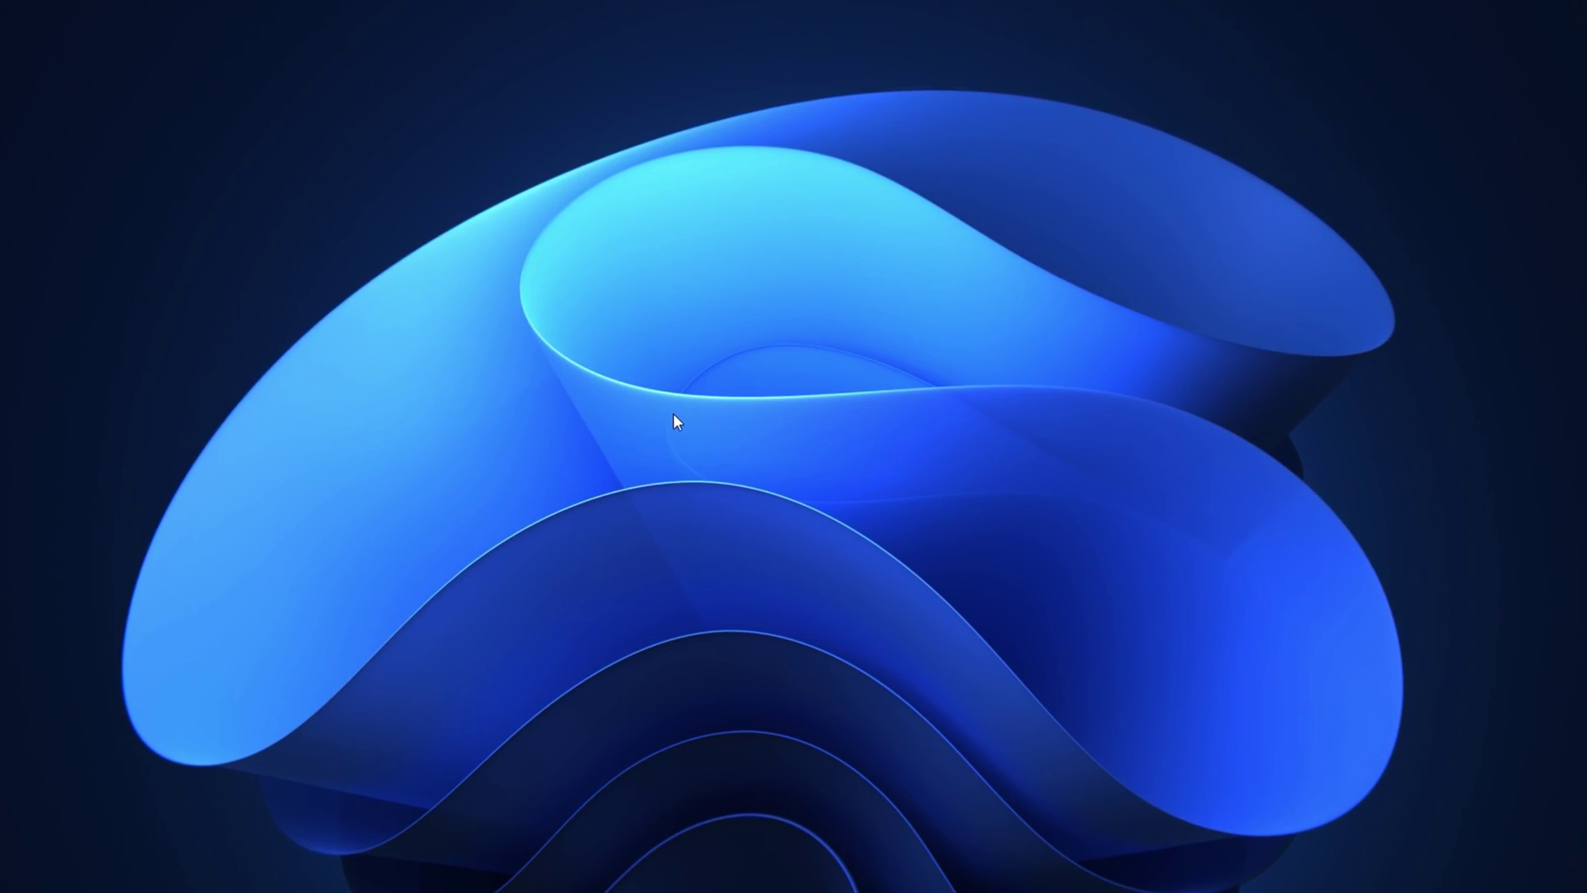
{"action": "left_click_drag", "start_coordinate": [312, 113], "coordinate": [715, 218]}
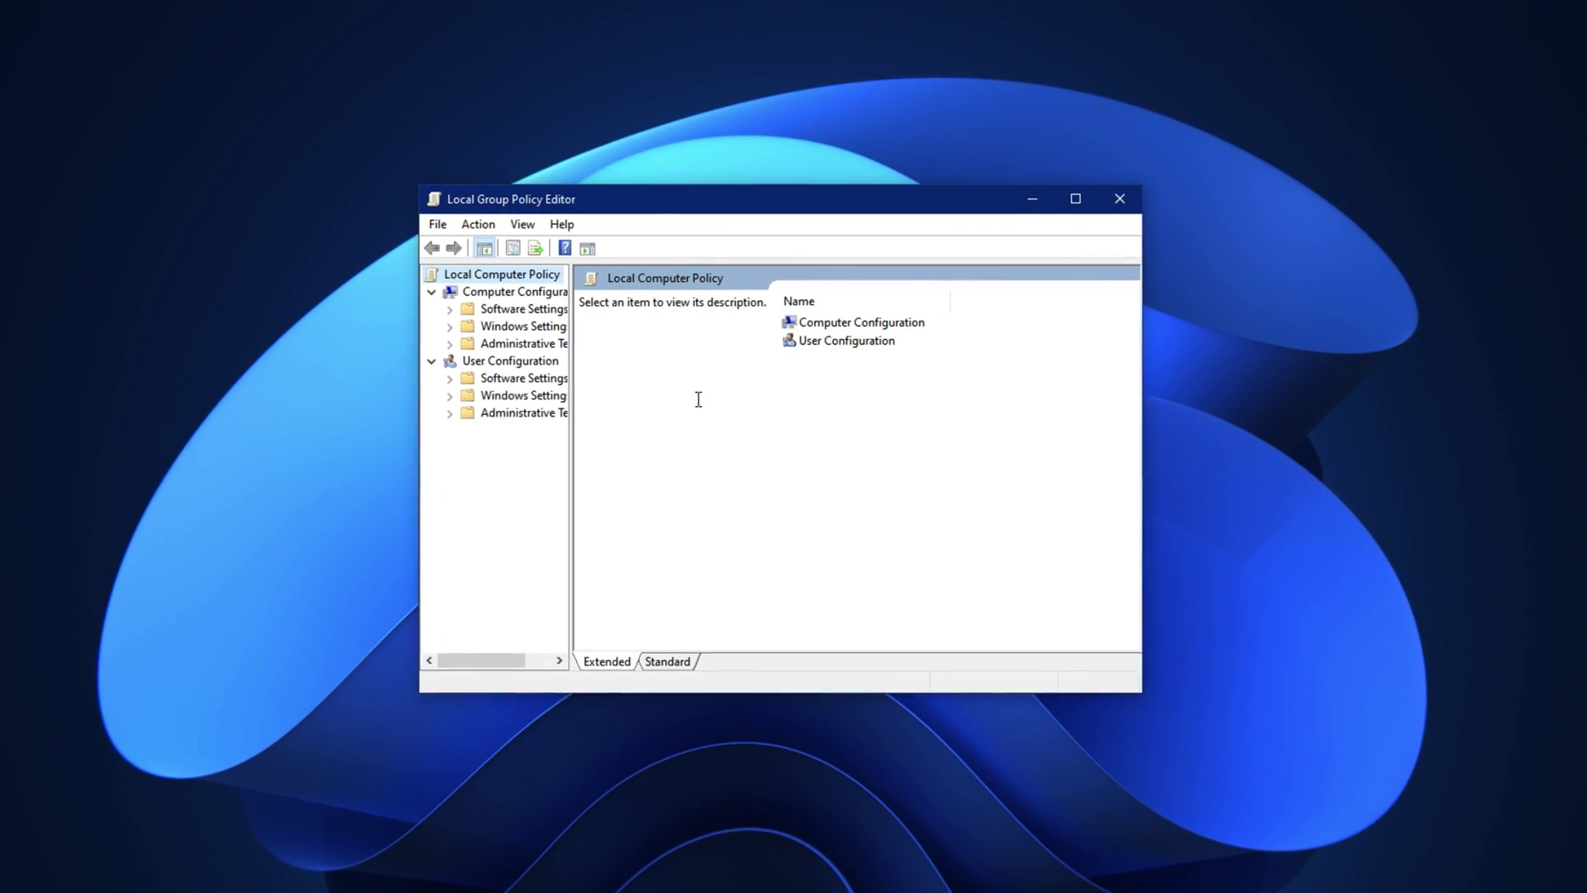
Expand Computer Configuration > Administrative Templates > System > Power Management > Power Throttling Settings
{"action": "left_click", "coordinate": [504, 291]}
{"action": "double_click", "coordinate": [835, 359]}
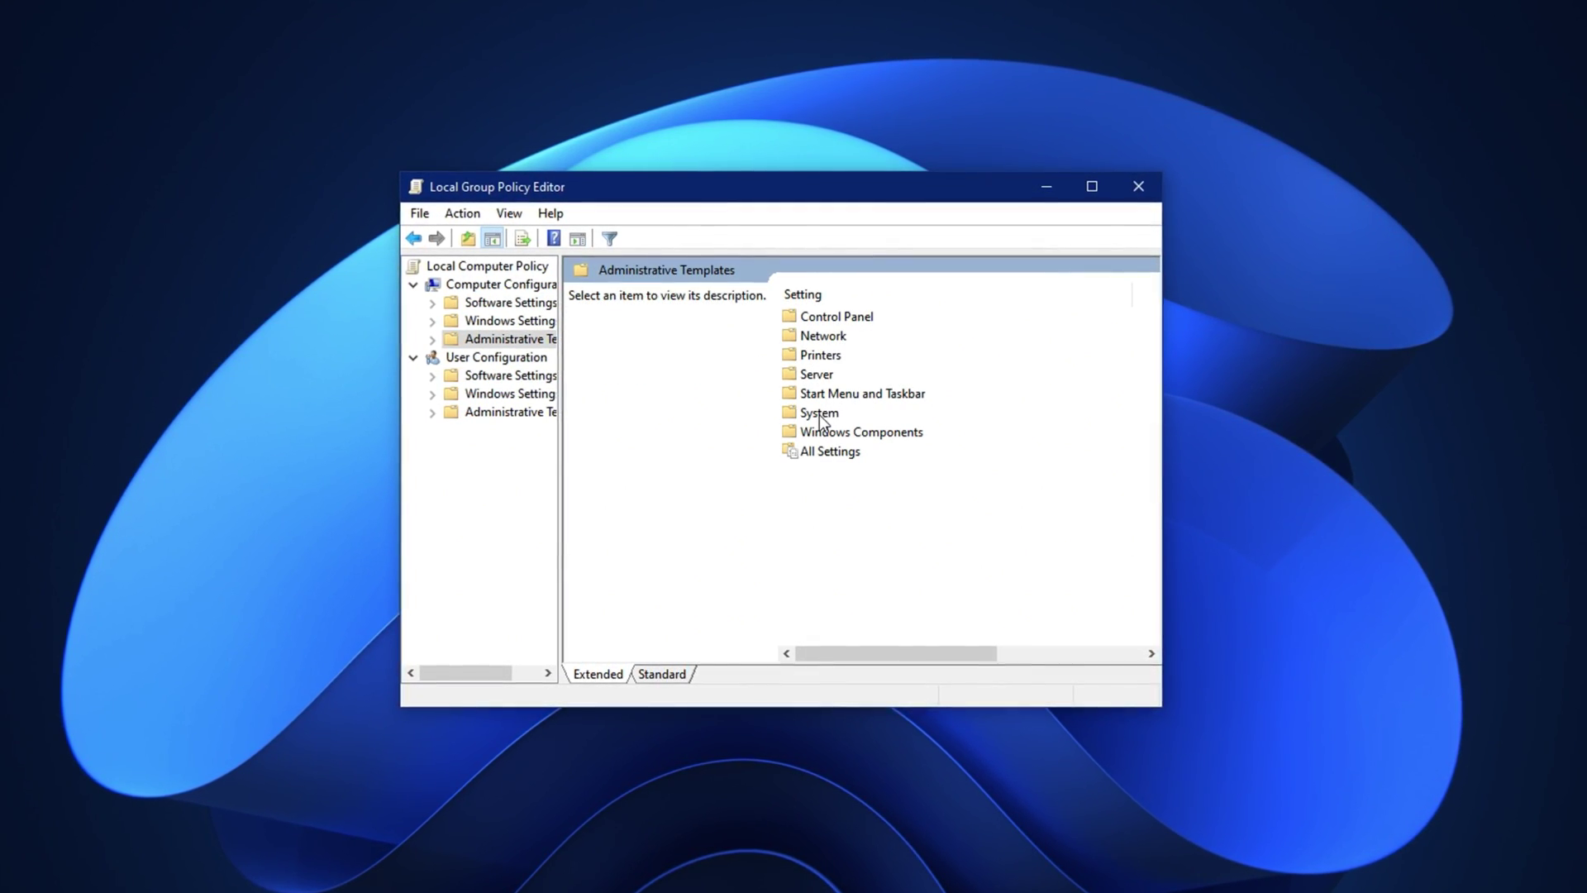
{"action": "double_click", "coordinate": [820, 414]}
{"action": "scroll", "coordinate": [846, 534], "scroll_direction": "down", "scroll_amount": 10}
{"action": "scroll", "coordinate": [847, 534], "scroll_direction": "up", "scroll_amount": 1}
{"action": "left_click", "coordinate": [862, 399]}
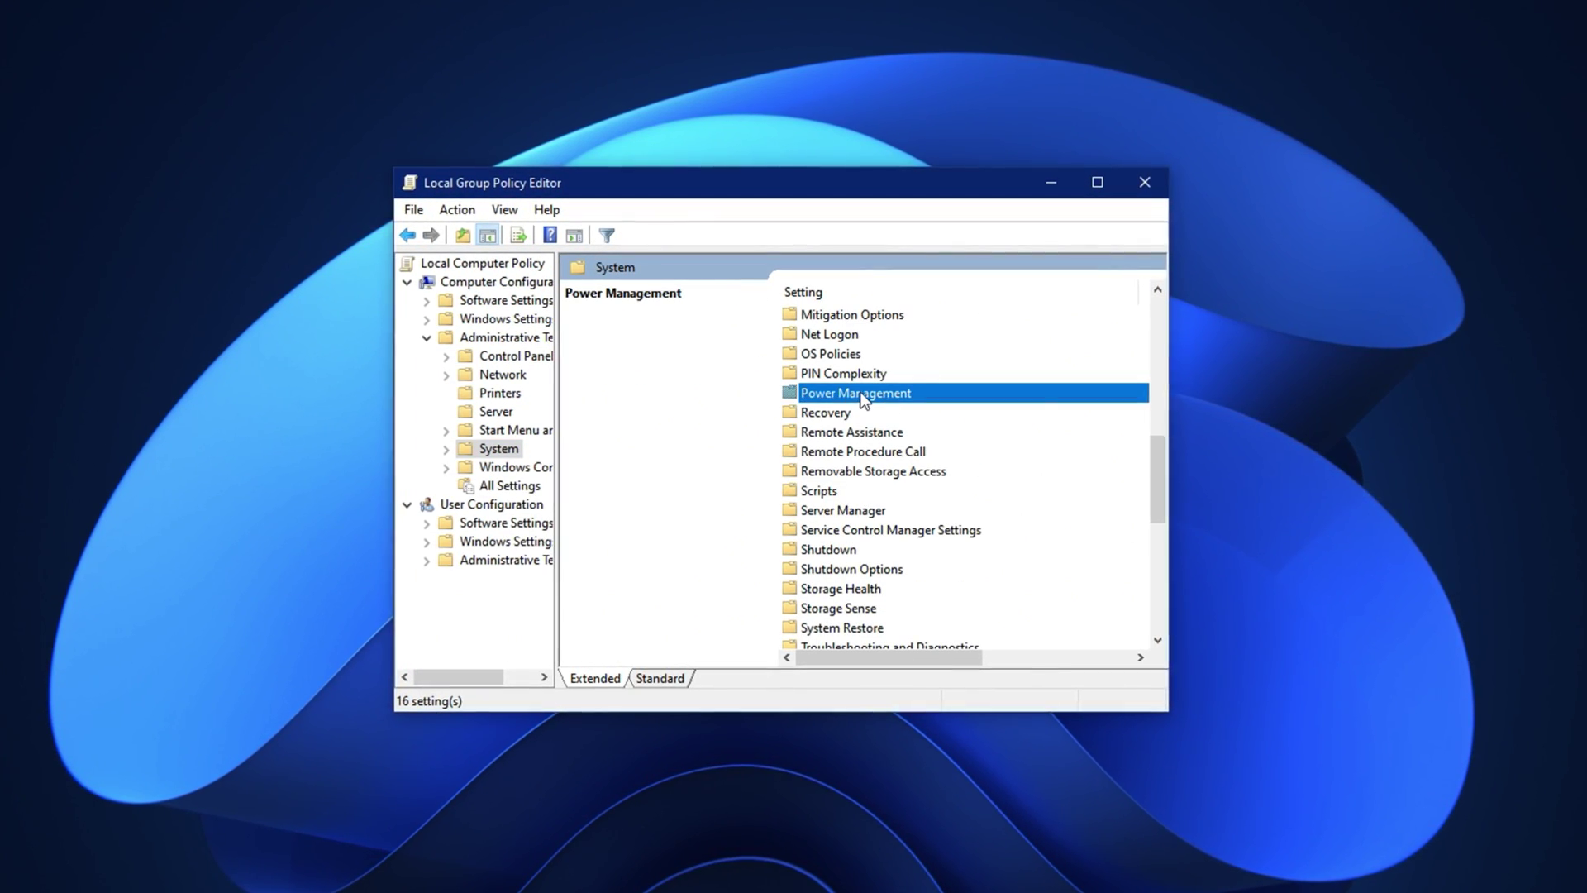
{"action": "double_click", "coordinate": [862, 395]}
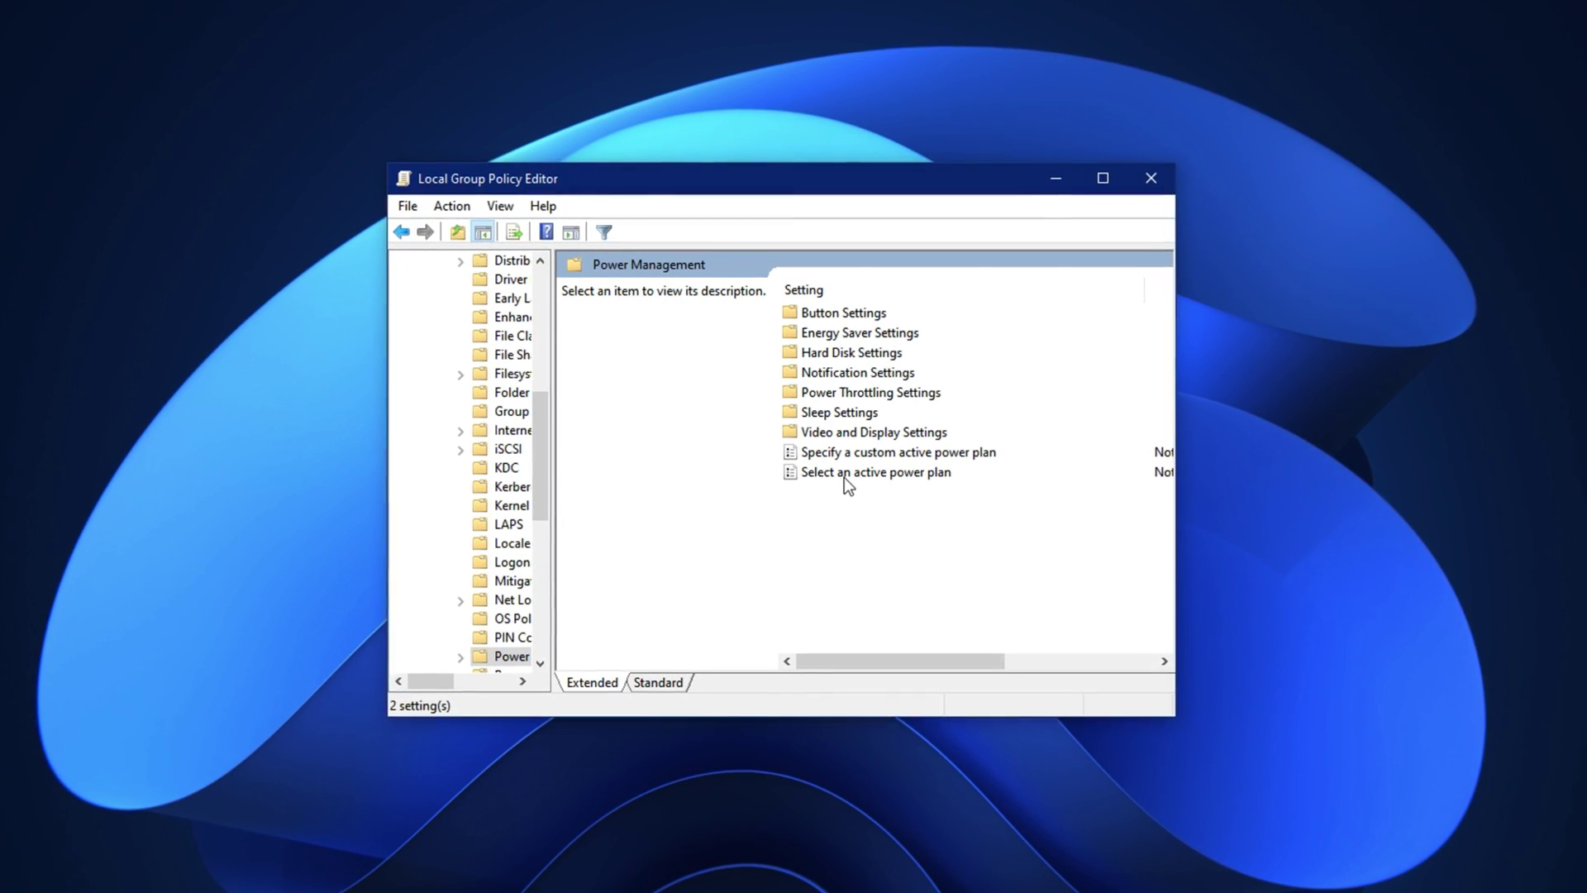
{"action": "left_click", "coordinate": [881, 392]}
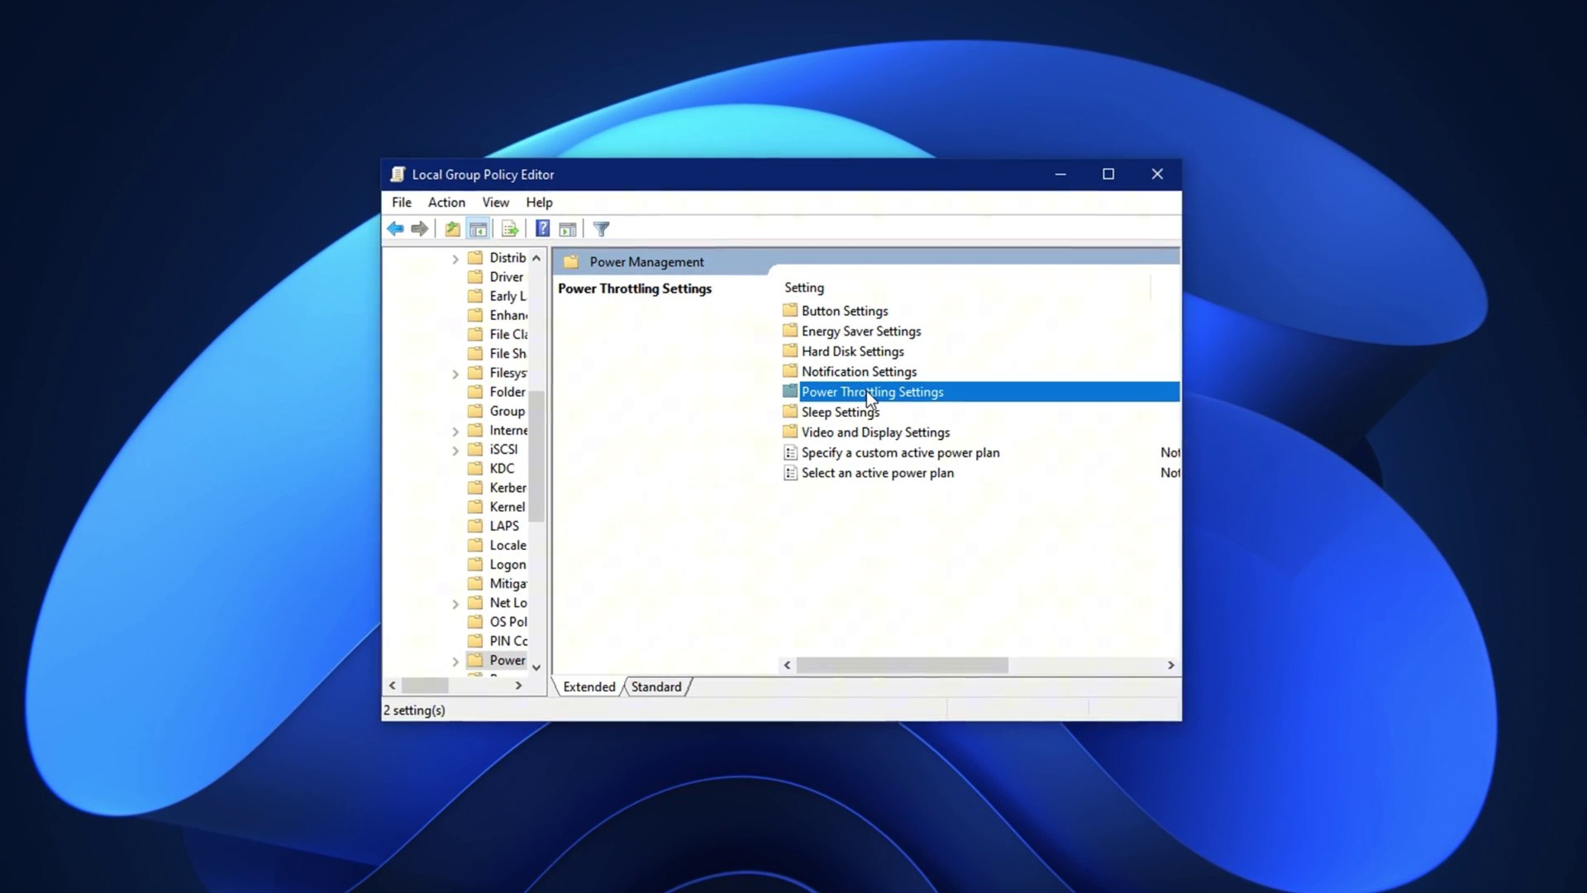
{"action": "double_click", "coordinate": [867, 392]}
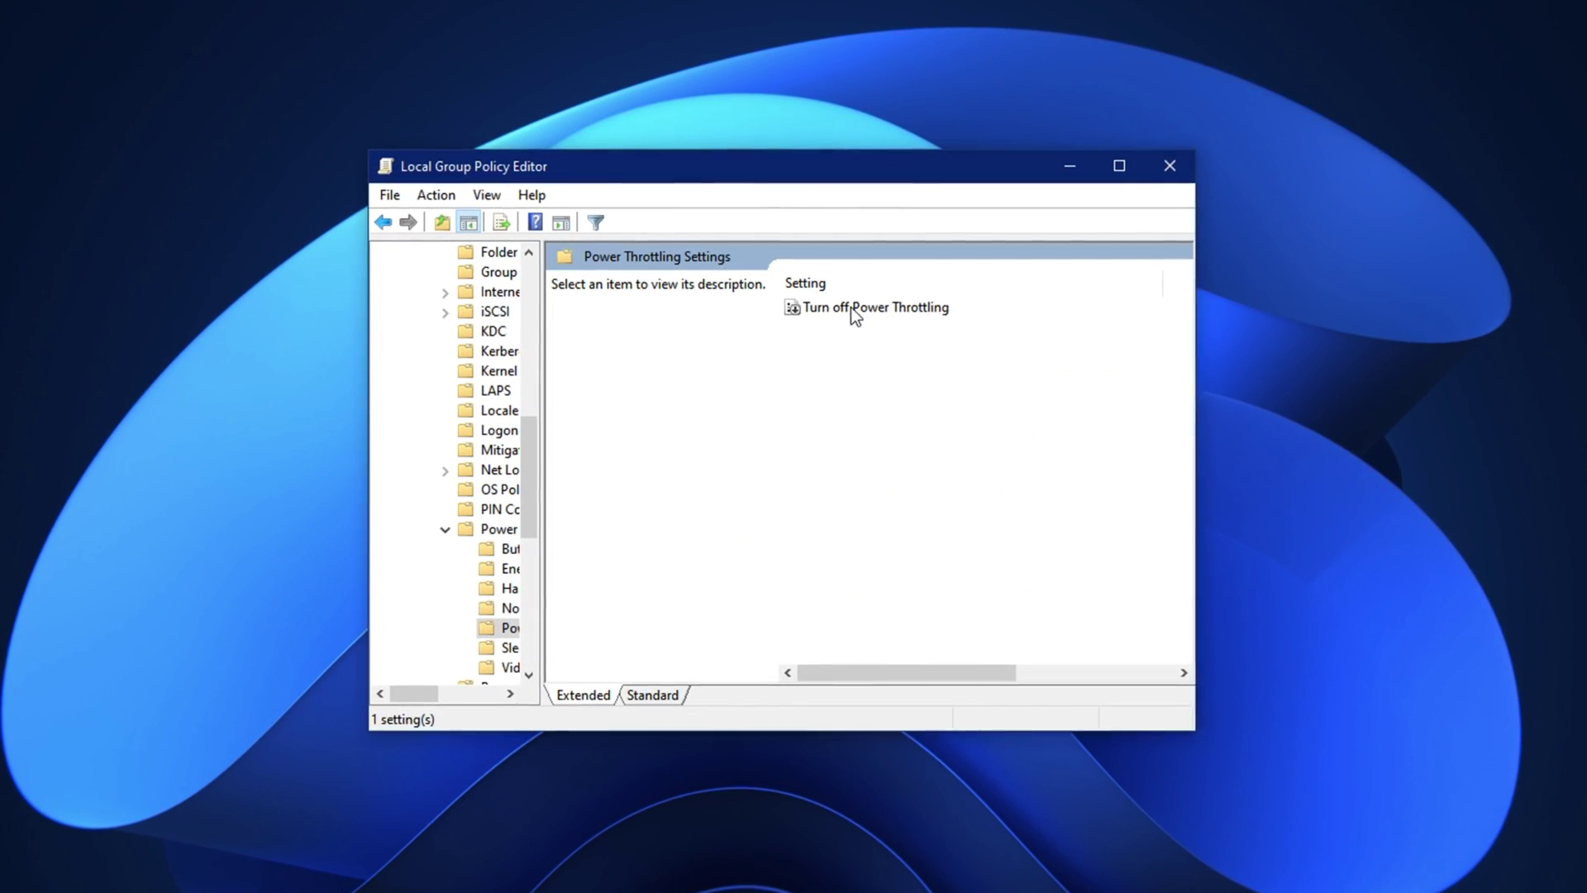
Set the Turn off Power Throttling policy to Enabled and apply it
{"action": "left_click", "coordinate": [855, 309]}
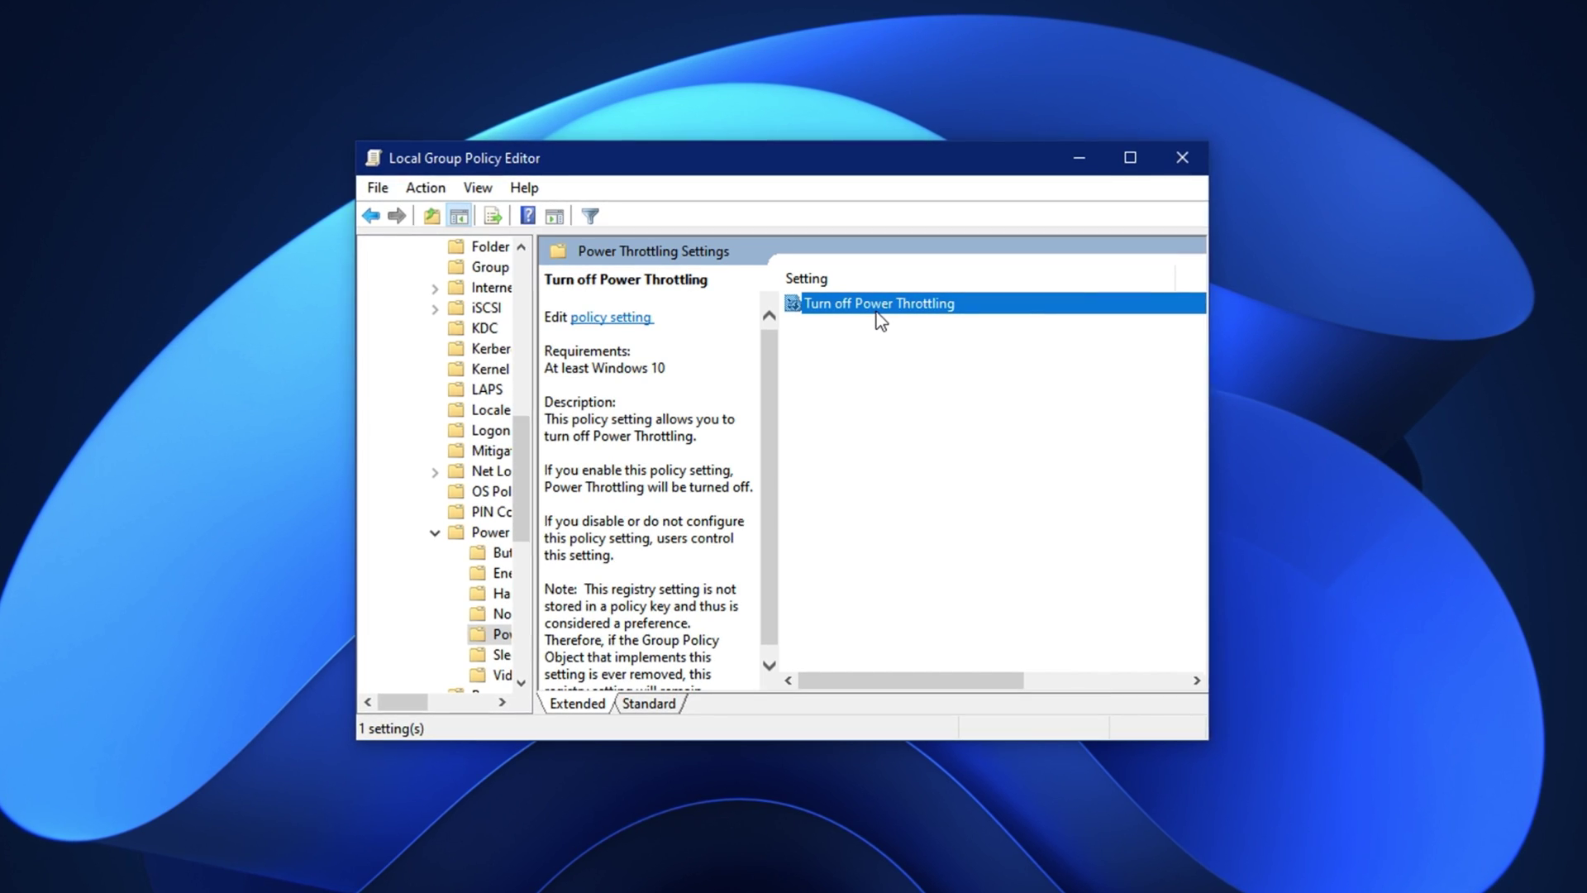
{"action": "double_click", "coordinate": [876, 311]}
{"action": "left_click_drag", "start_coordinate": [245, 135], "coordinate": [777, 163]}
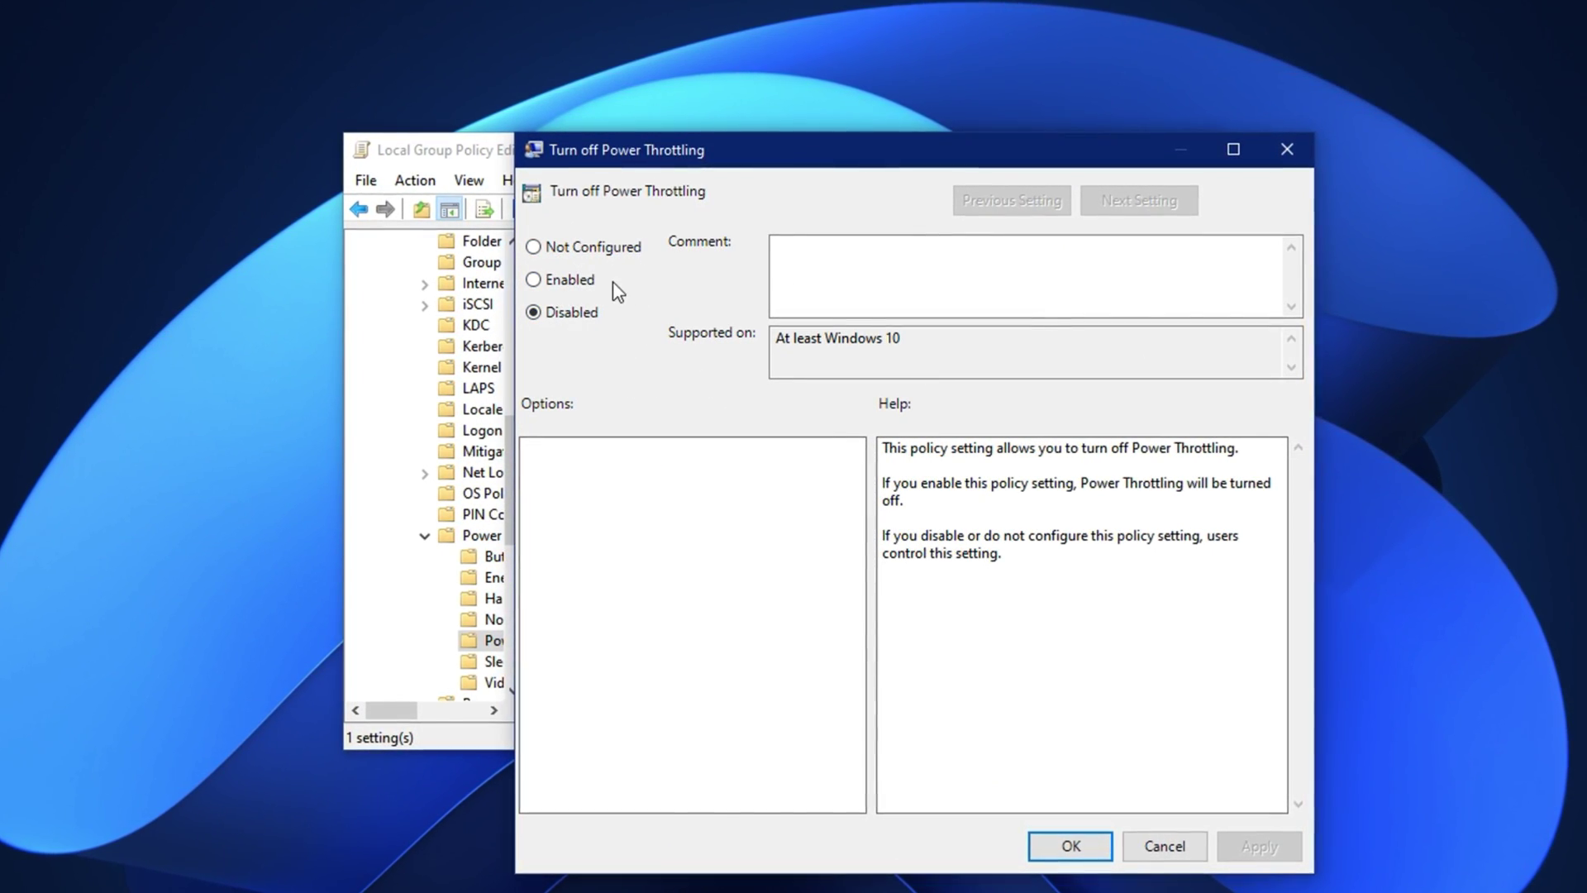
{"action": "left_click", "coordinate": [585, 284]}
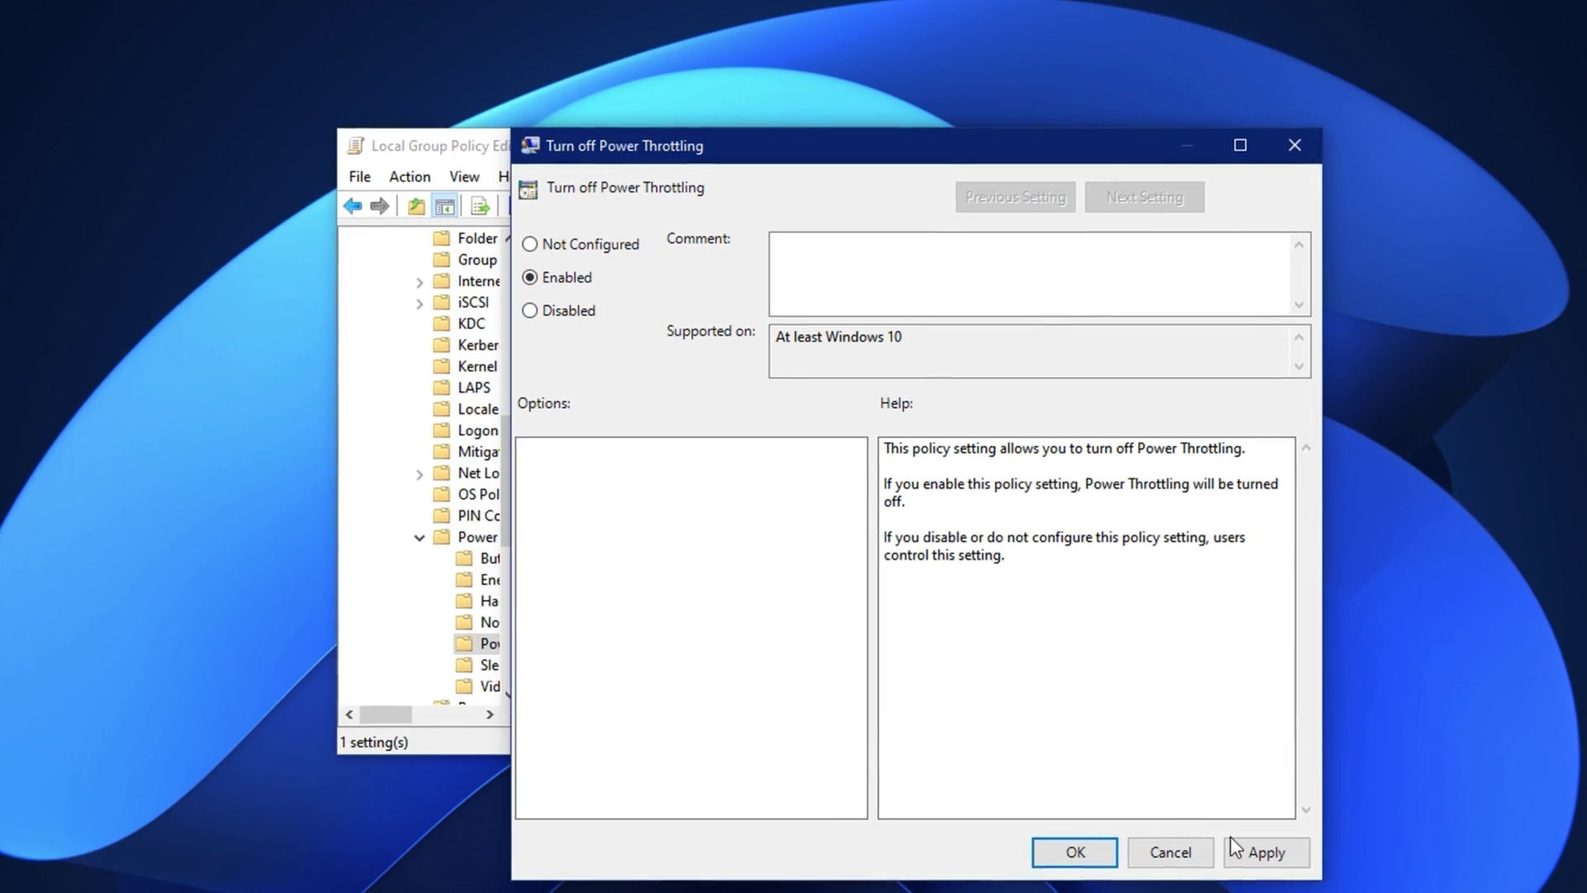
{"action": "left_click", "coordinate": [1250, 851]}
{"action": "left_click", "coordinate": [1060, 851]}
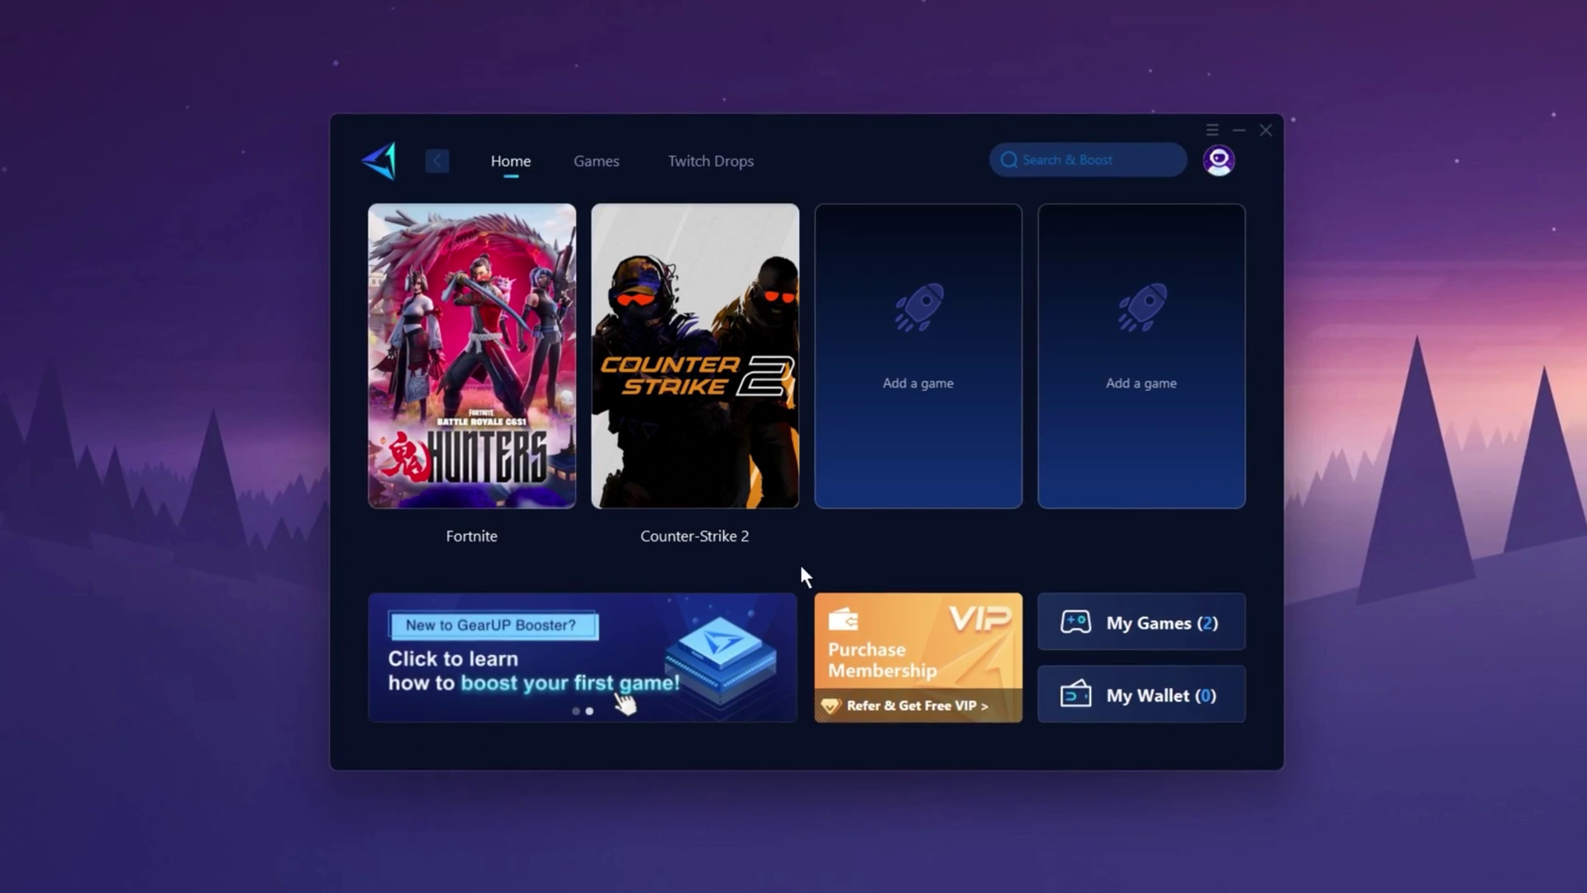
Boost Counter-Strike 2 from its card on the GearUP Booster Home tab
{"action": "mouse_move", "coordinate": [722, 478]}
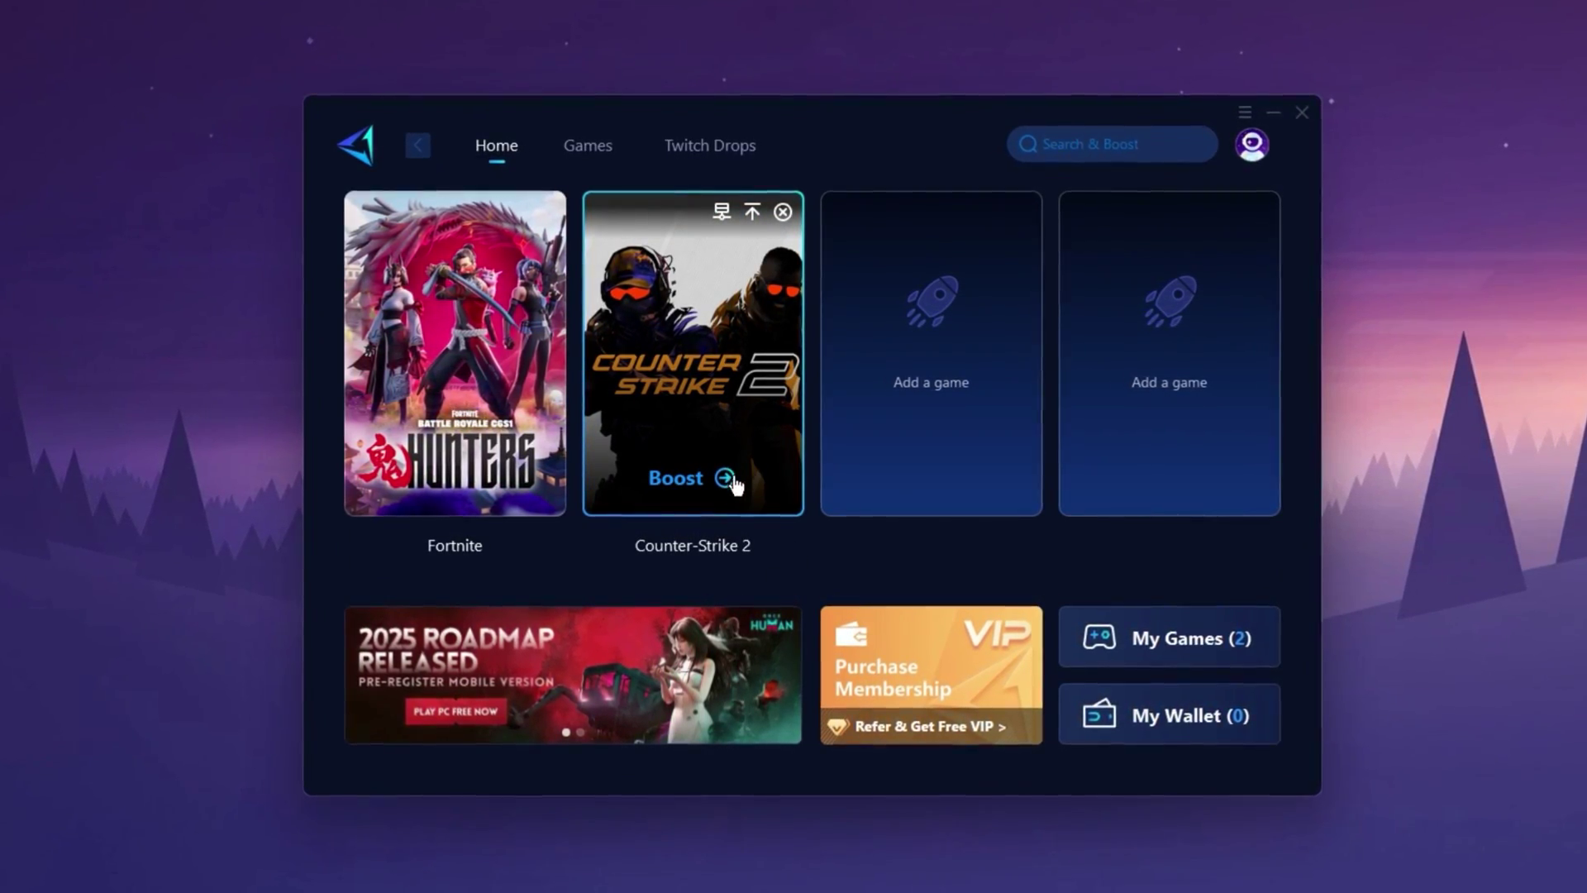
{"action": "left_click", "coordinate": [734, 491]}
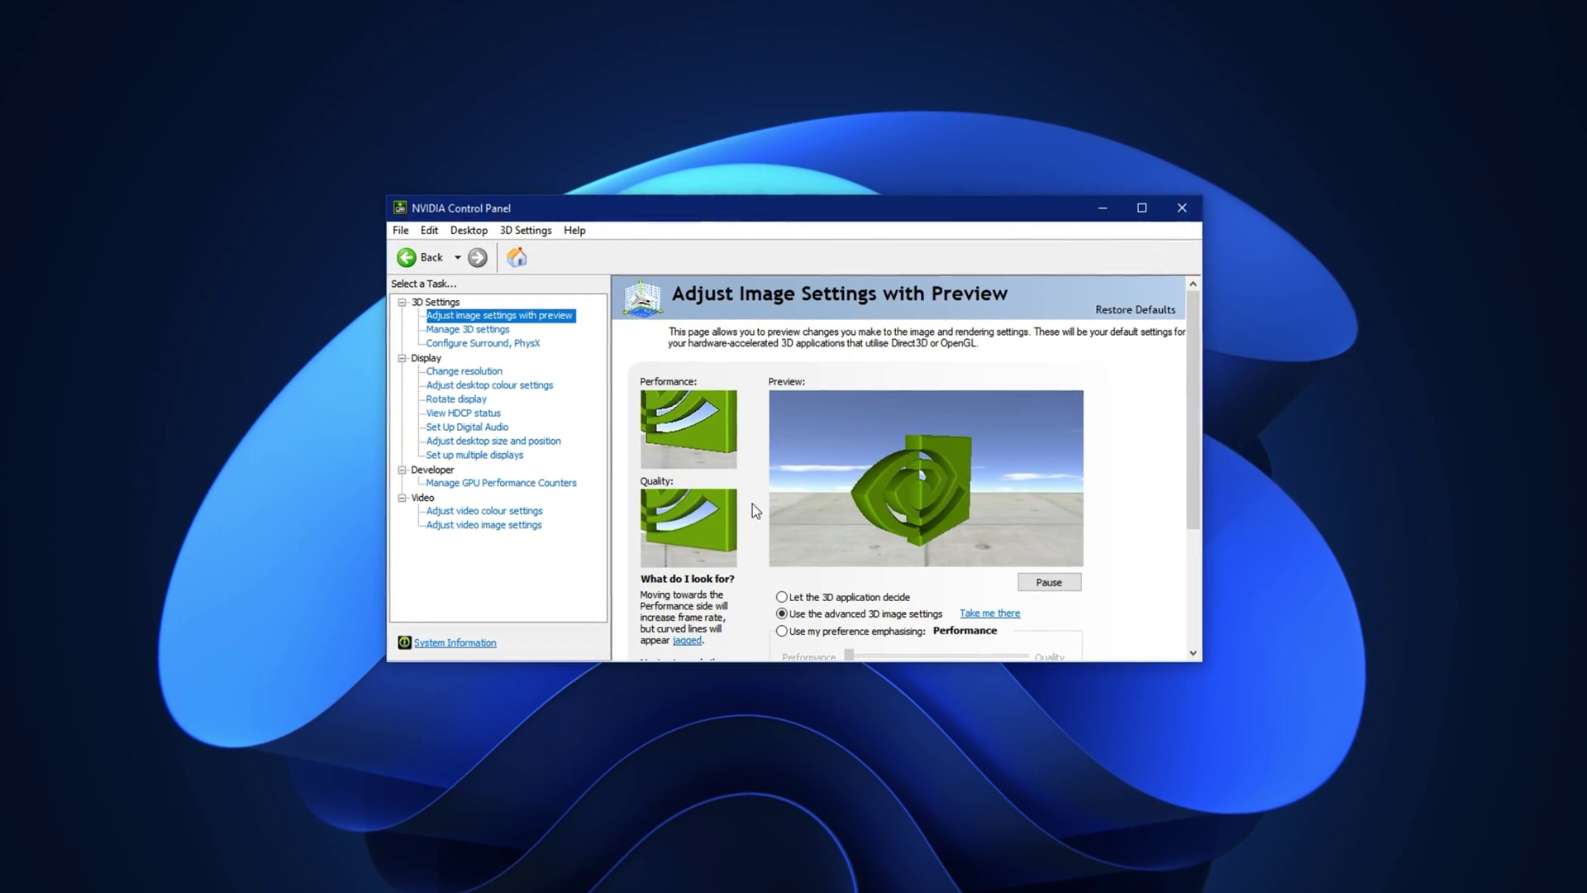
In Manage 3D settings, set global Power management mode to Prefer maximum performance
{"action": "left_click", "coordinate": [479, 330]}
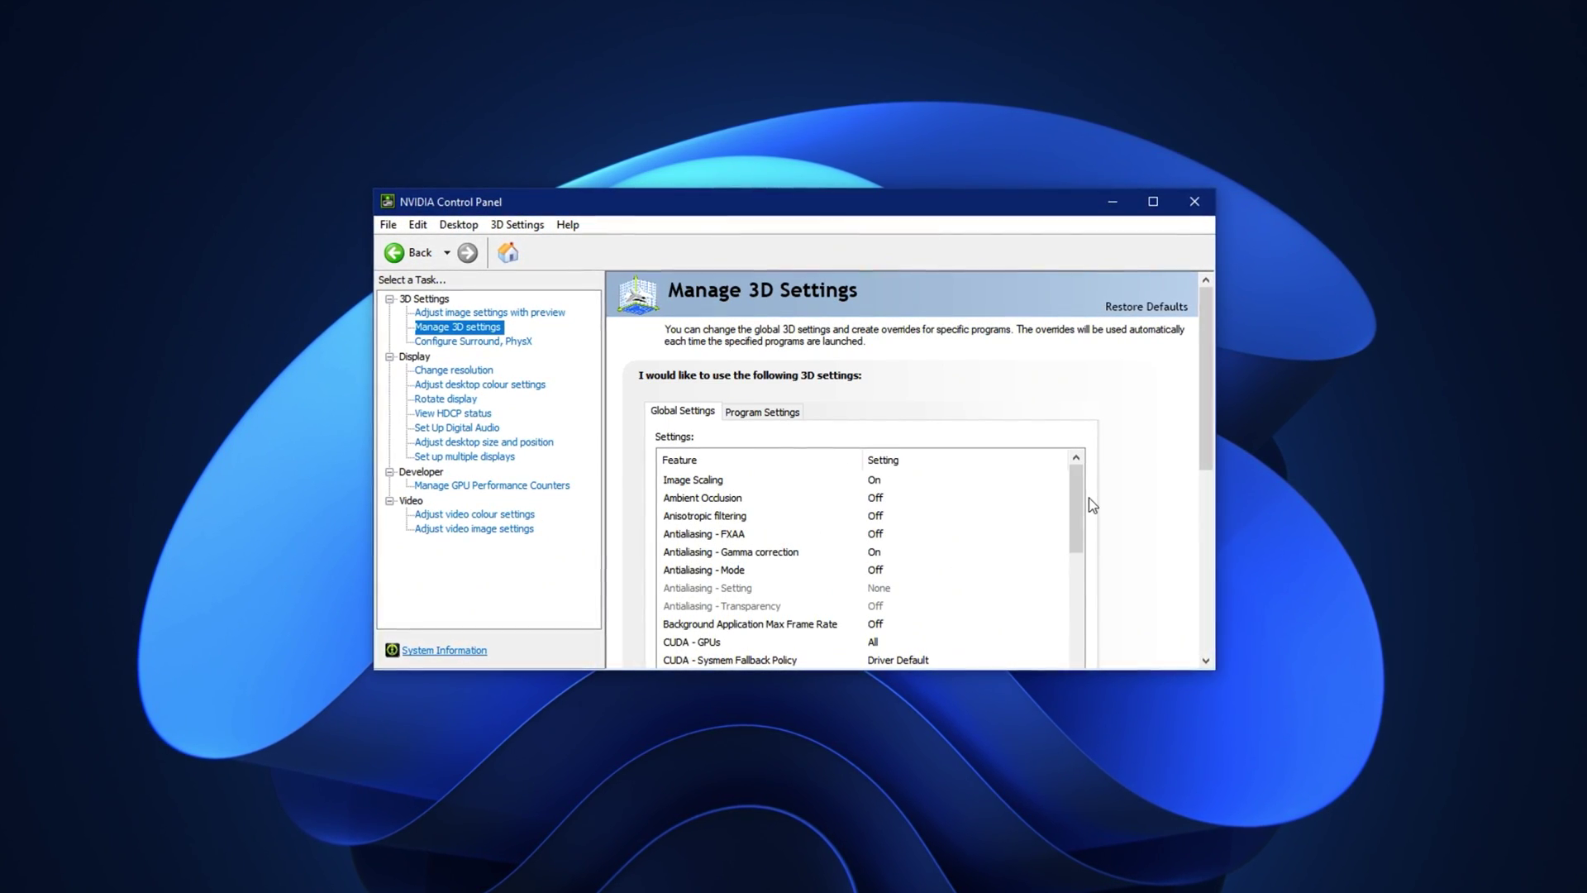
{"action": "left_click_drag", "start_coordinate": [1077, 506], "coordinate": [1079, 597]}
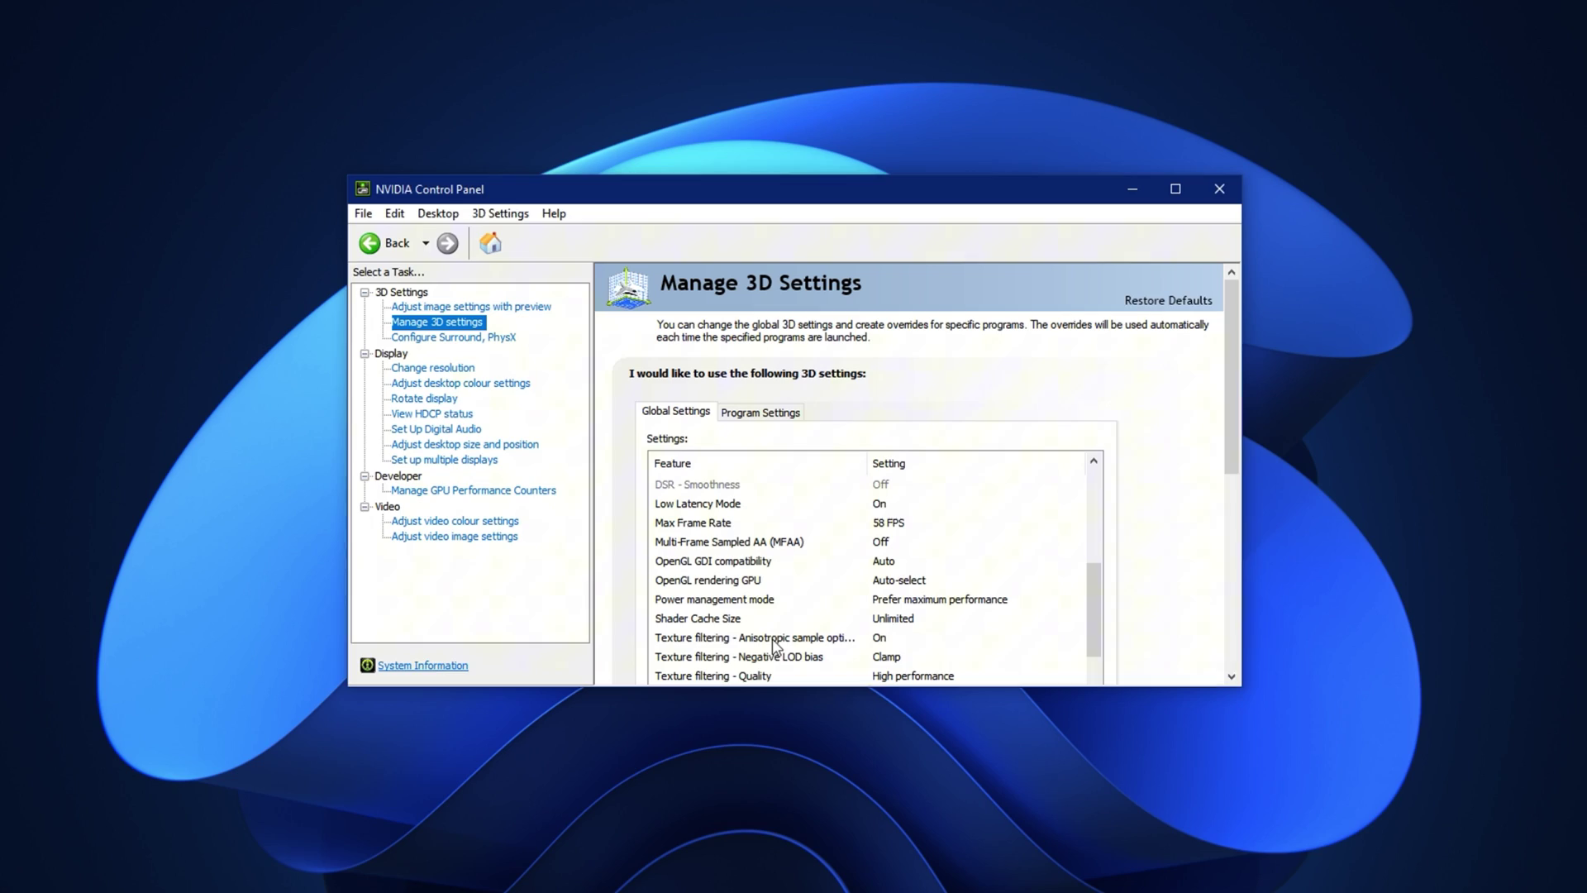
{"action": "left_click", "coordinate": [731, 607]}
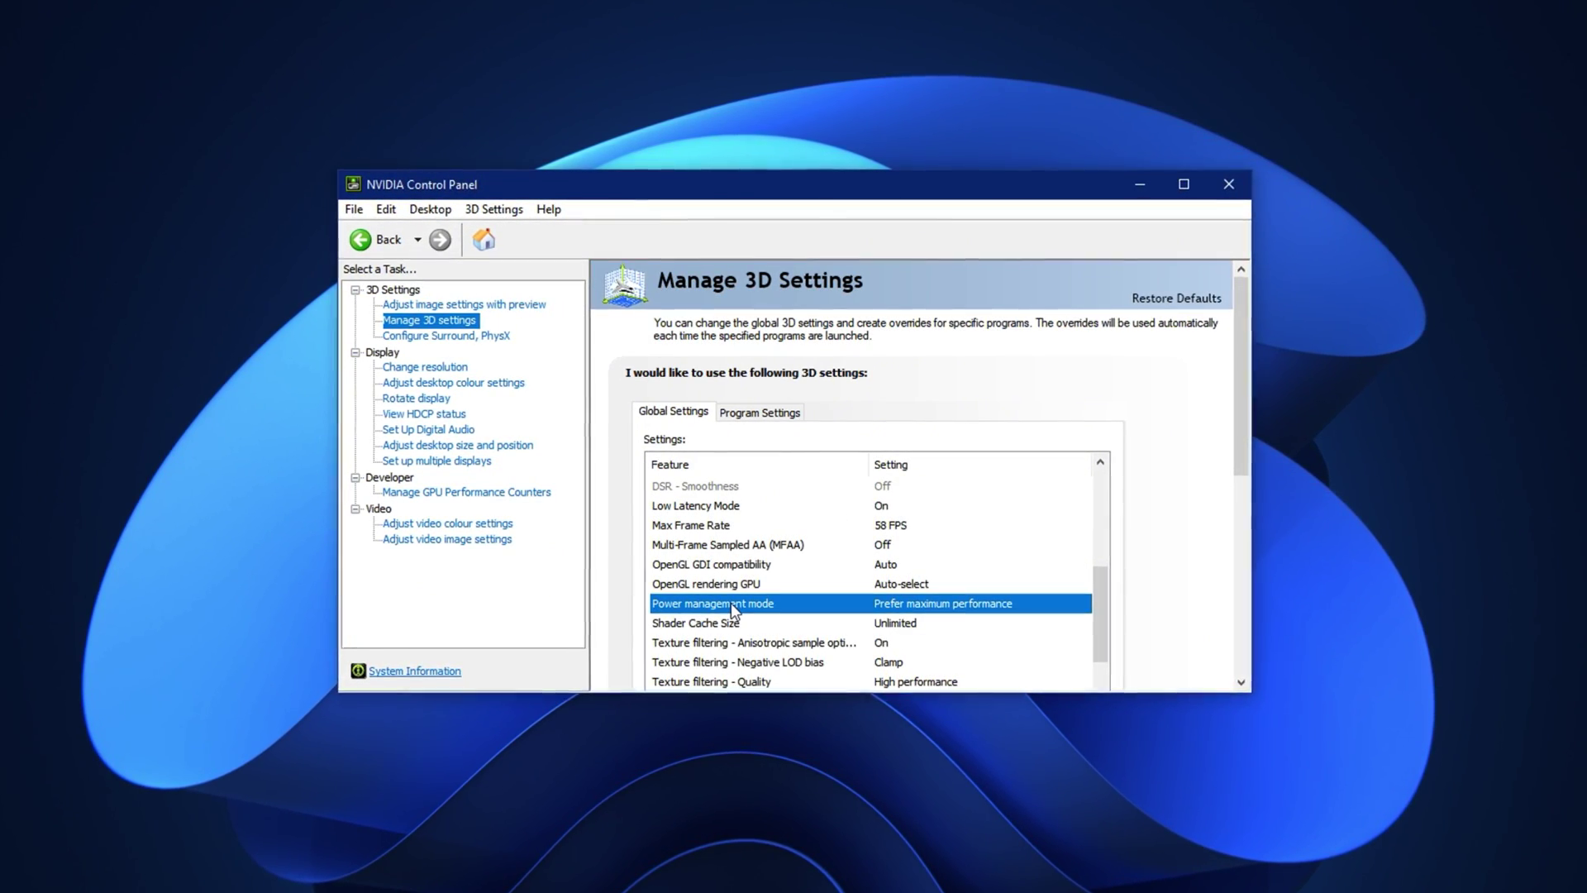
{"action": "left_click", "coordinate": [958, 608]}
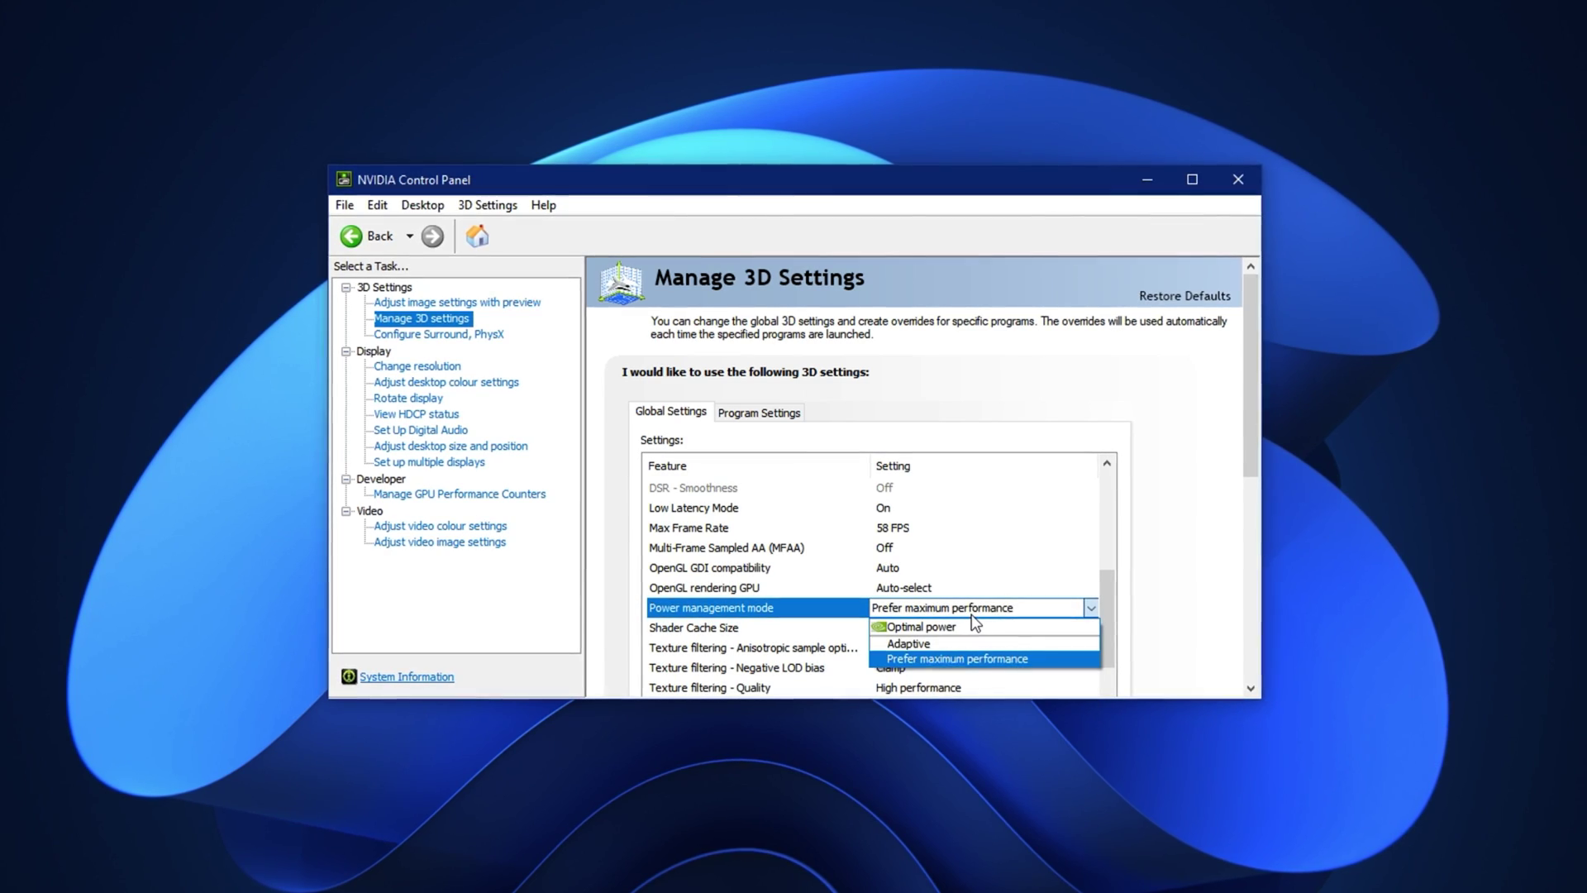
{"action": "left_click", "coordinate": [907, 660]}
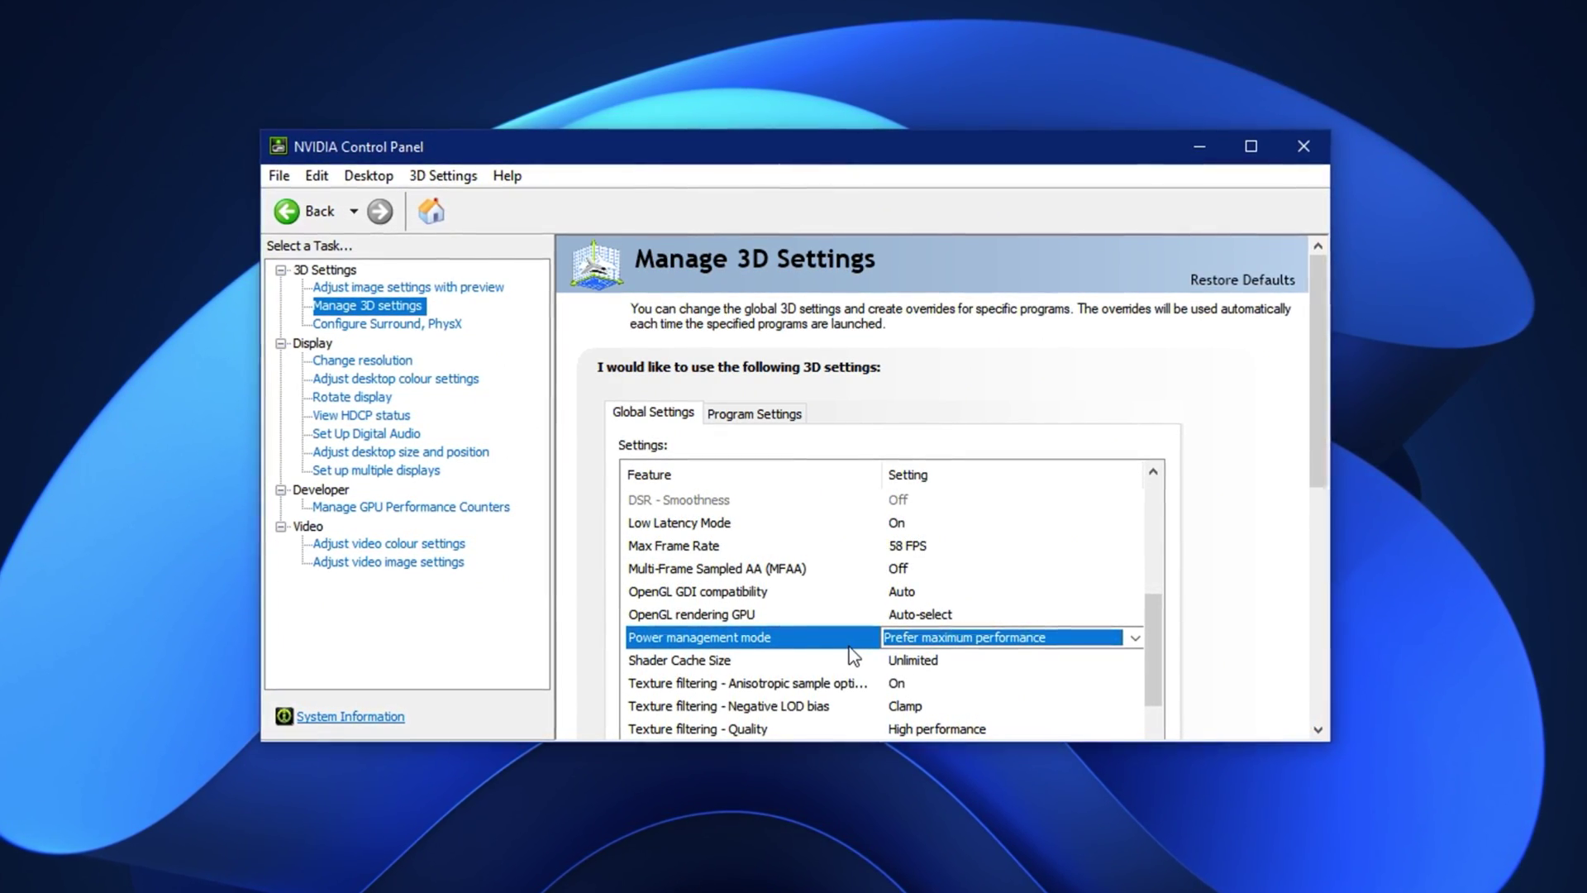
Choose Ultra for Low Latency Mode in the Global Settings list
{"action": "left_click", "coordinate": [767, 525]}
{"action": "left_click", "coordinate": [938, 526]}
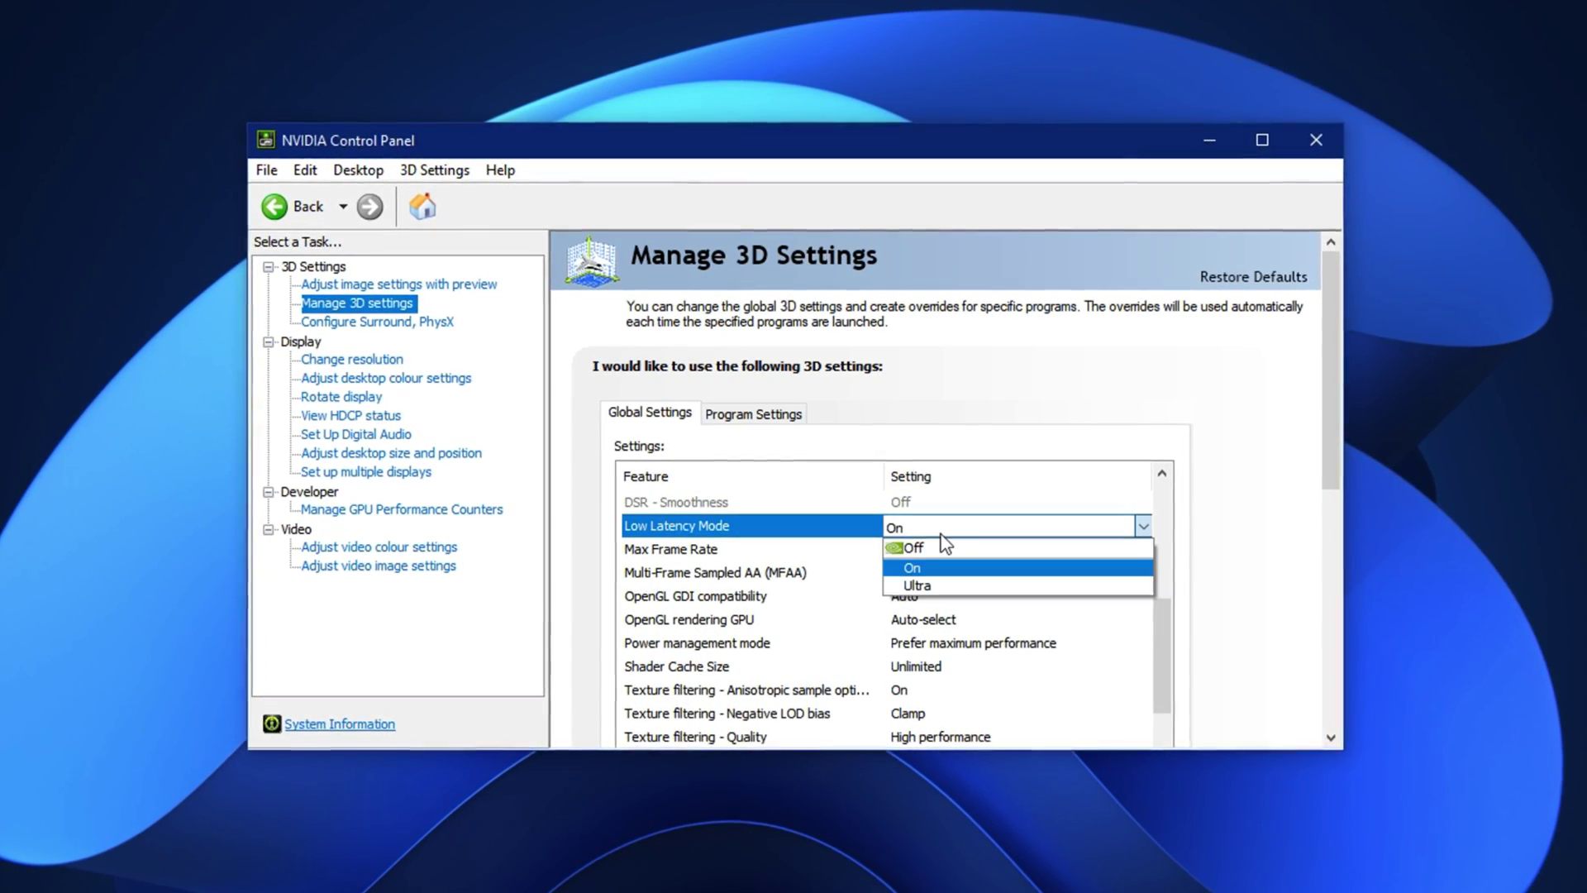
{"action": "left_click", "coordinate": [925, 585]}
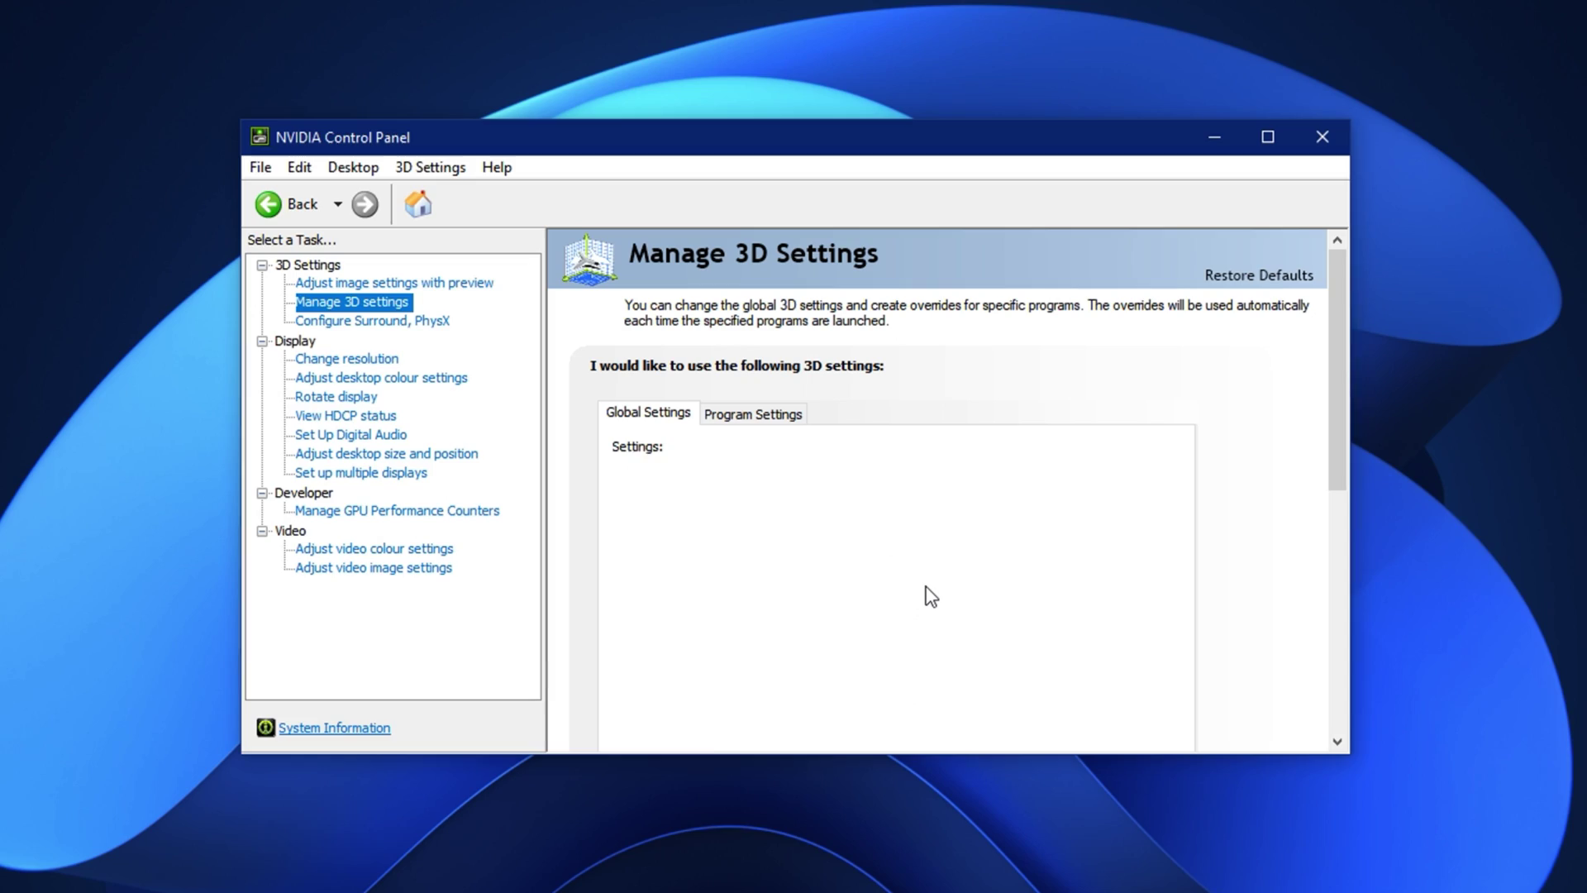
{"action": "scroll", "coordinate": [876, 612], "scroll_direction": "down", "scroll_amount": 6}
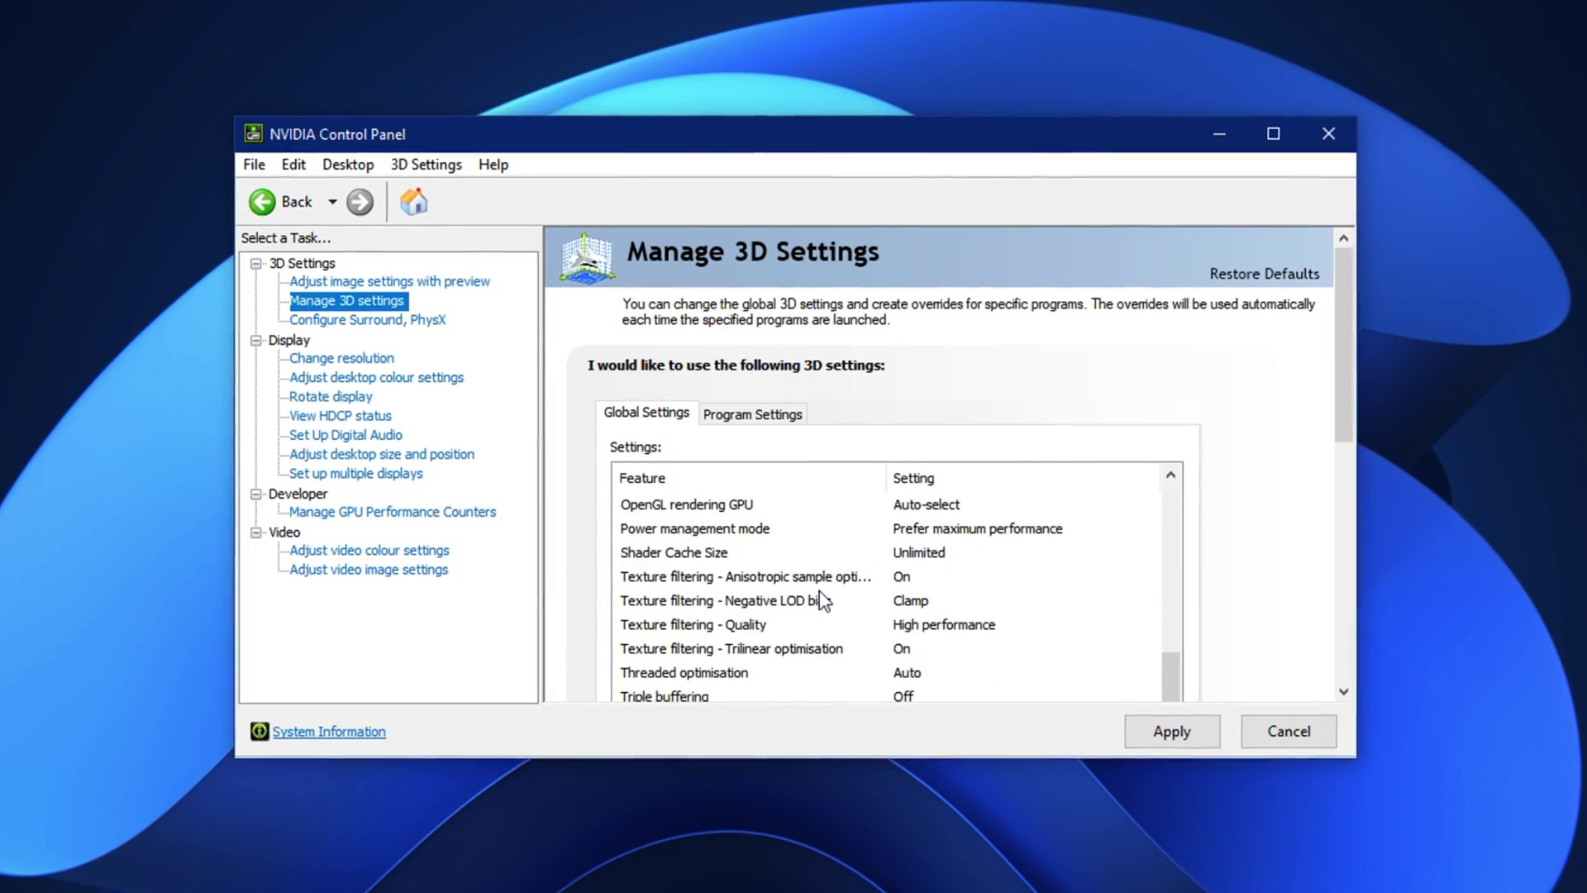
{"action": "scroll", "coordinate": [820, 592], "scroll_direction": "up", "scroll_amount": 3}
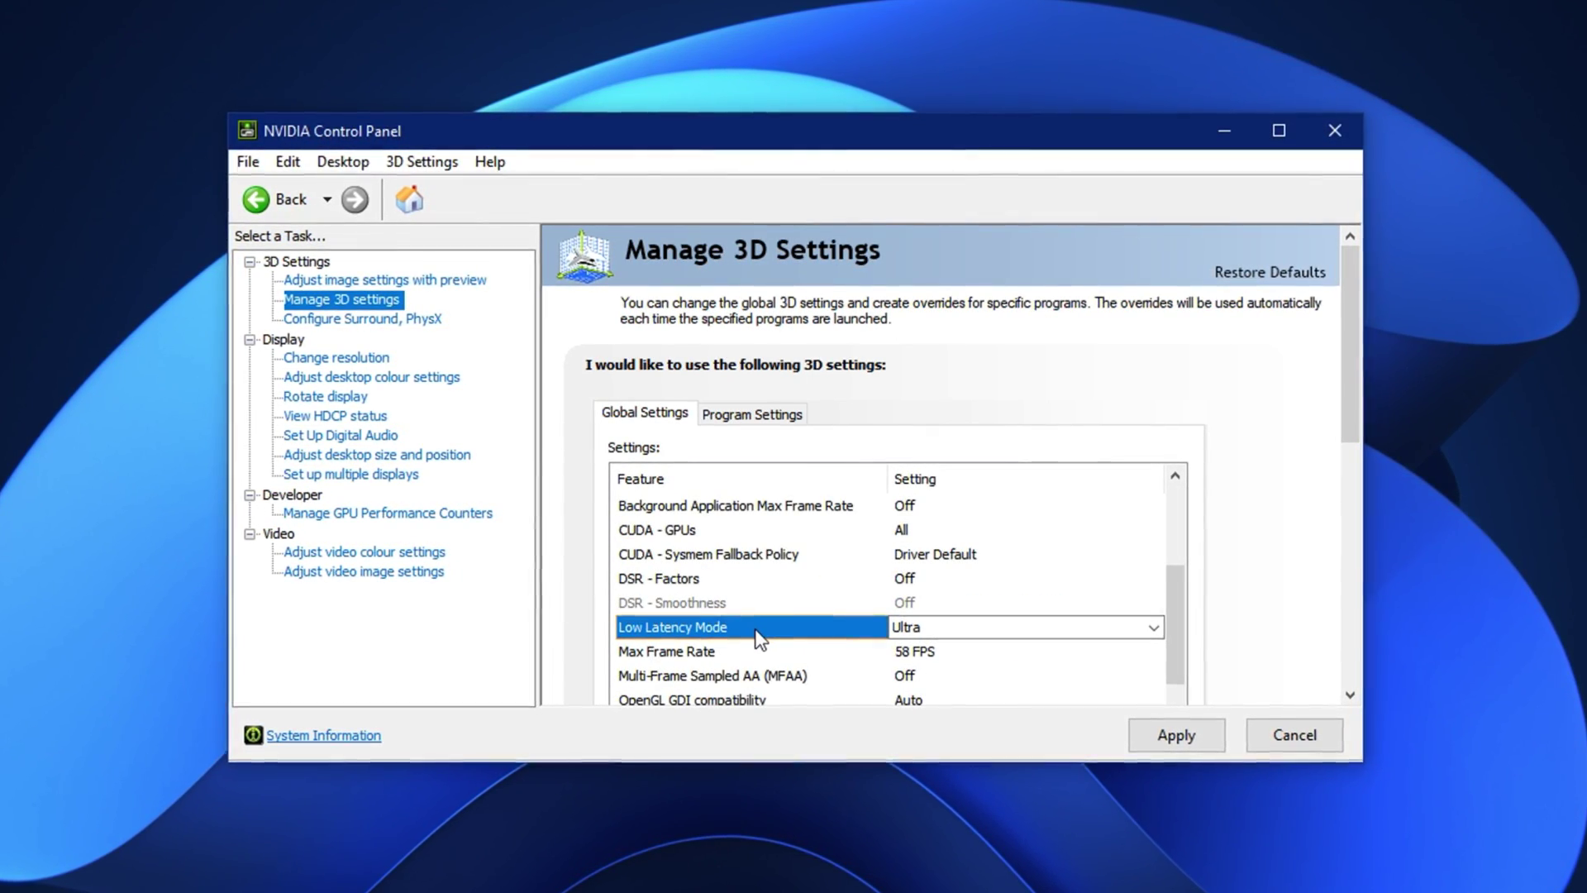